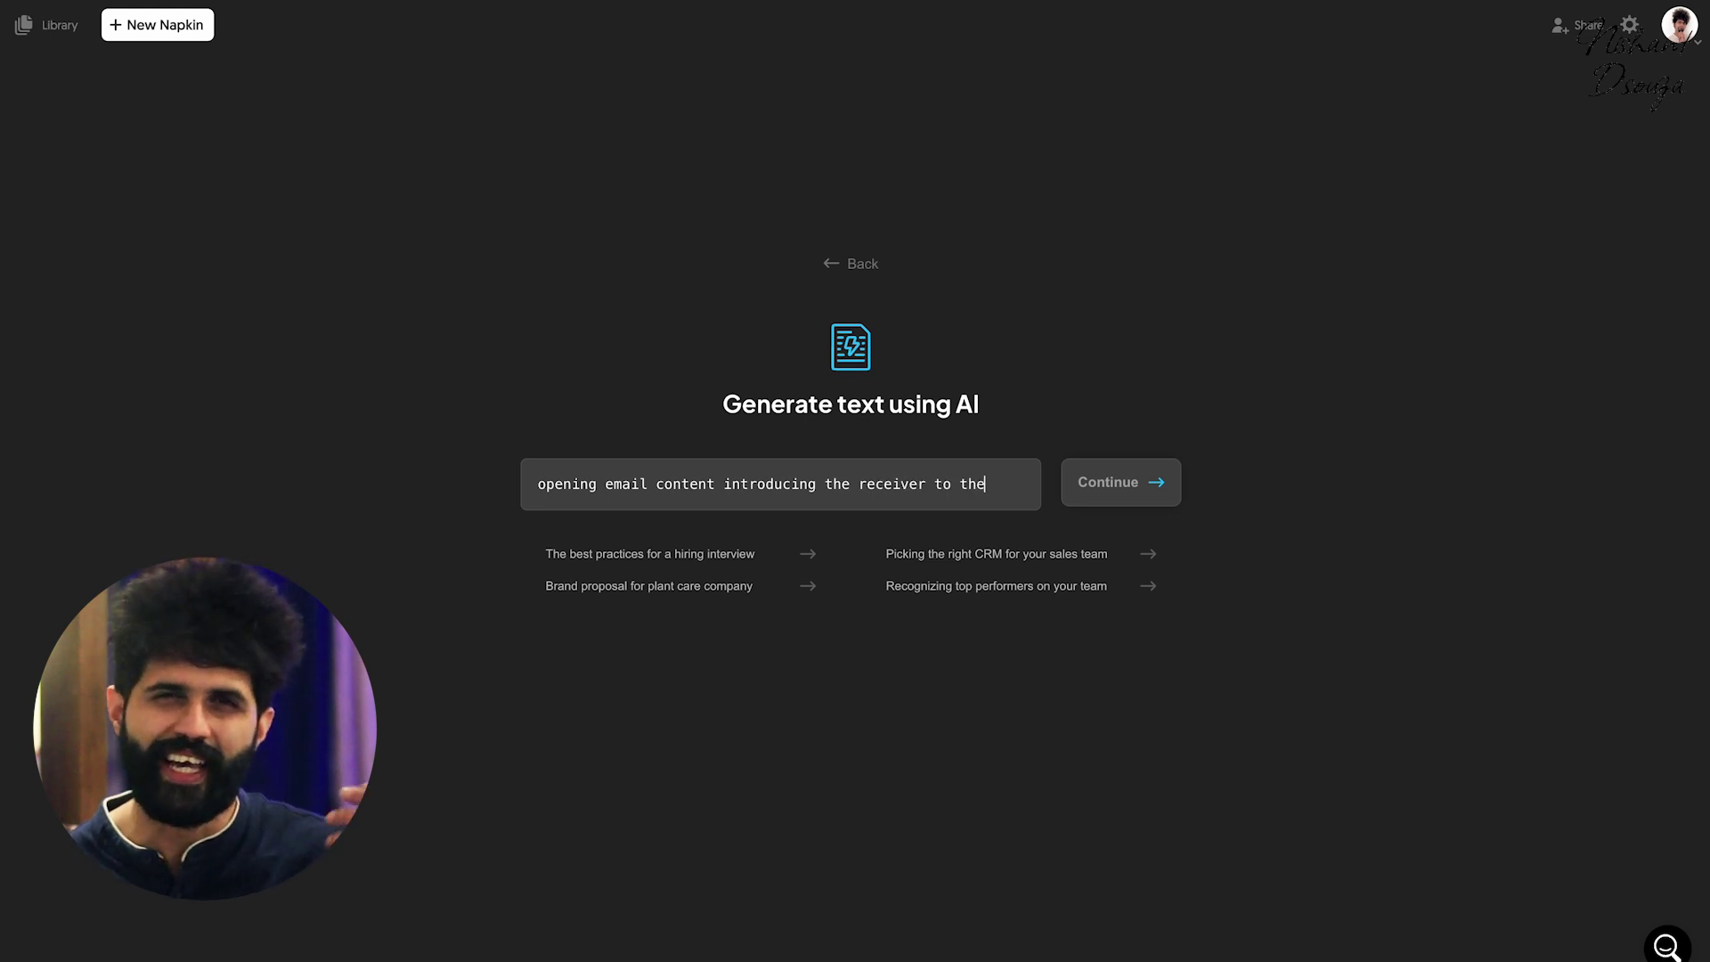
pyautogui.write(' tool they just subscribed to - a video')
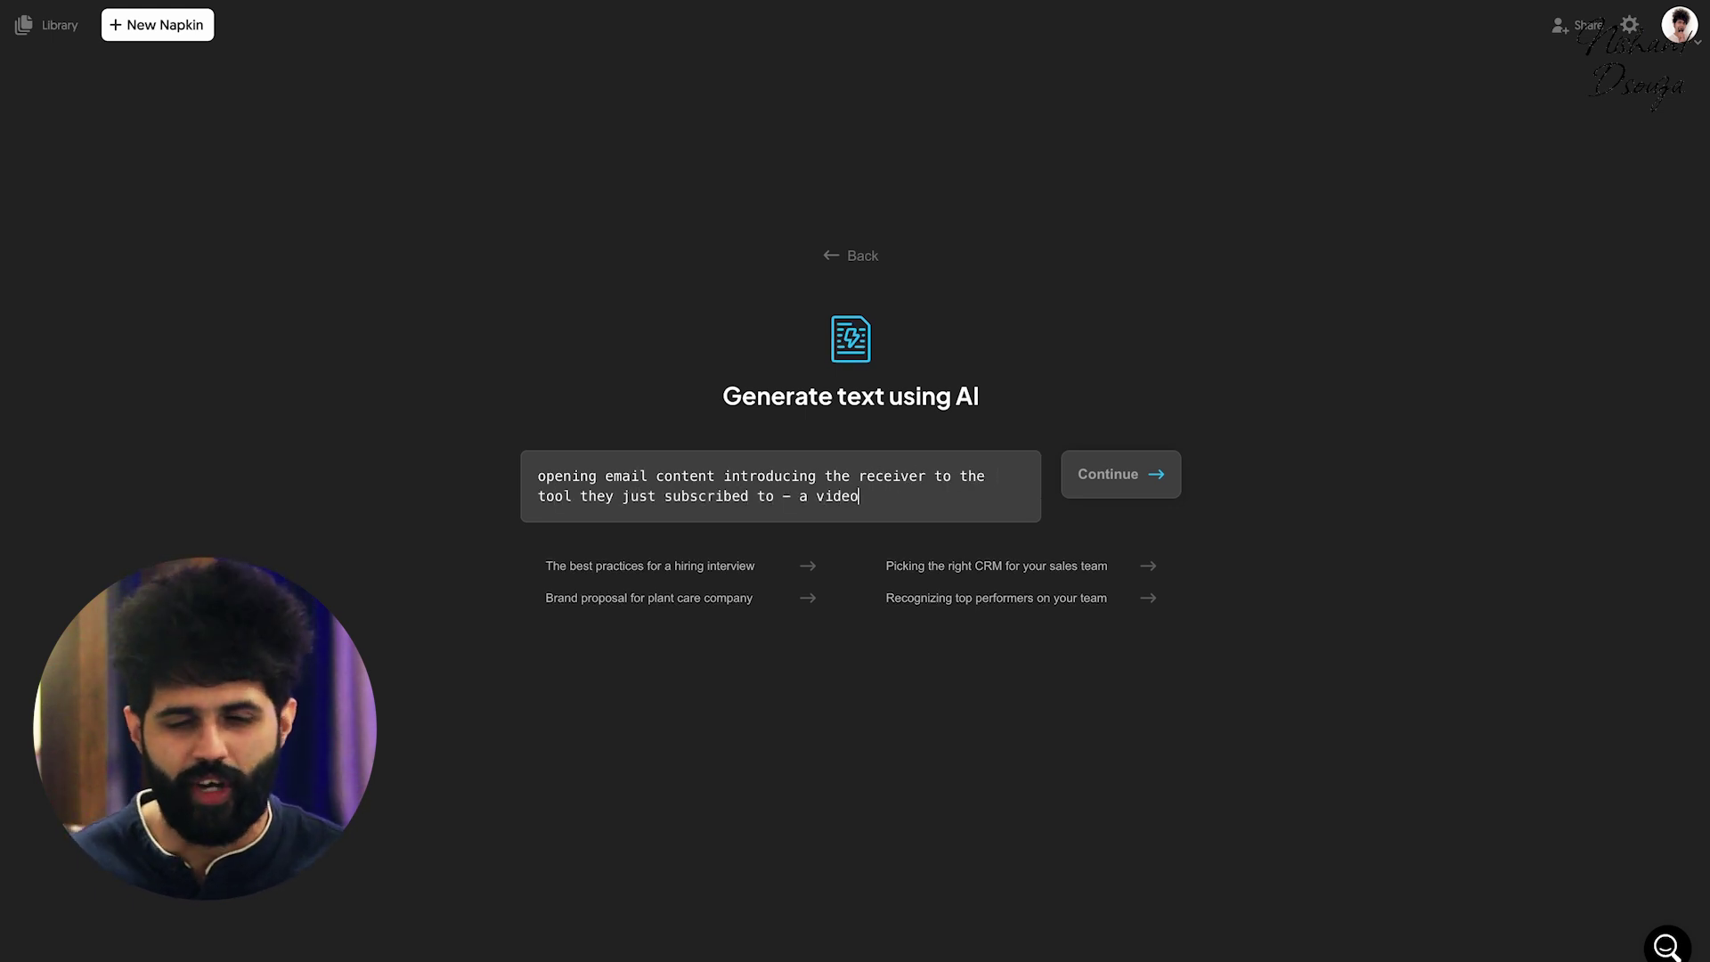
pyautogui.write('tool that has multiple capabalities to')
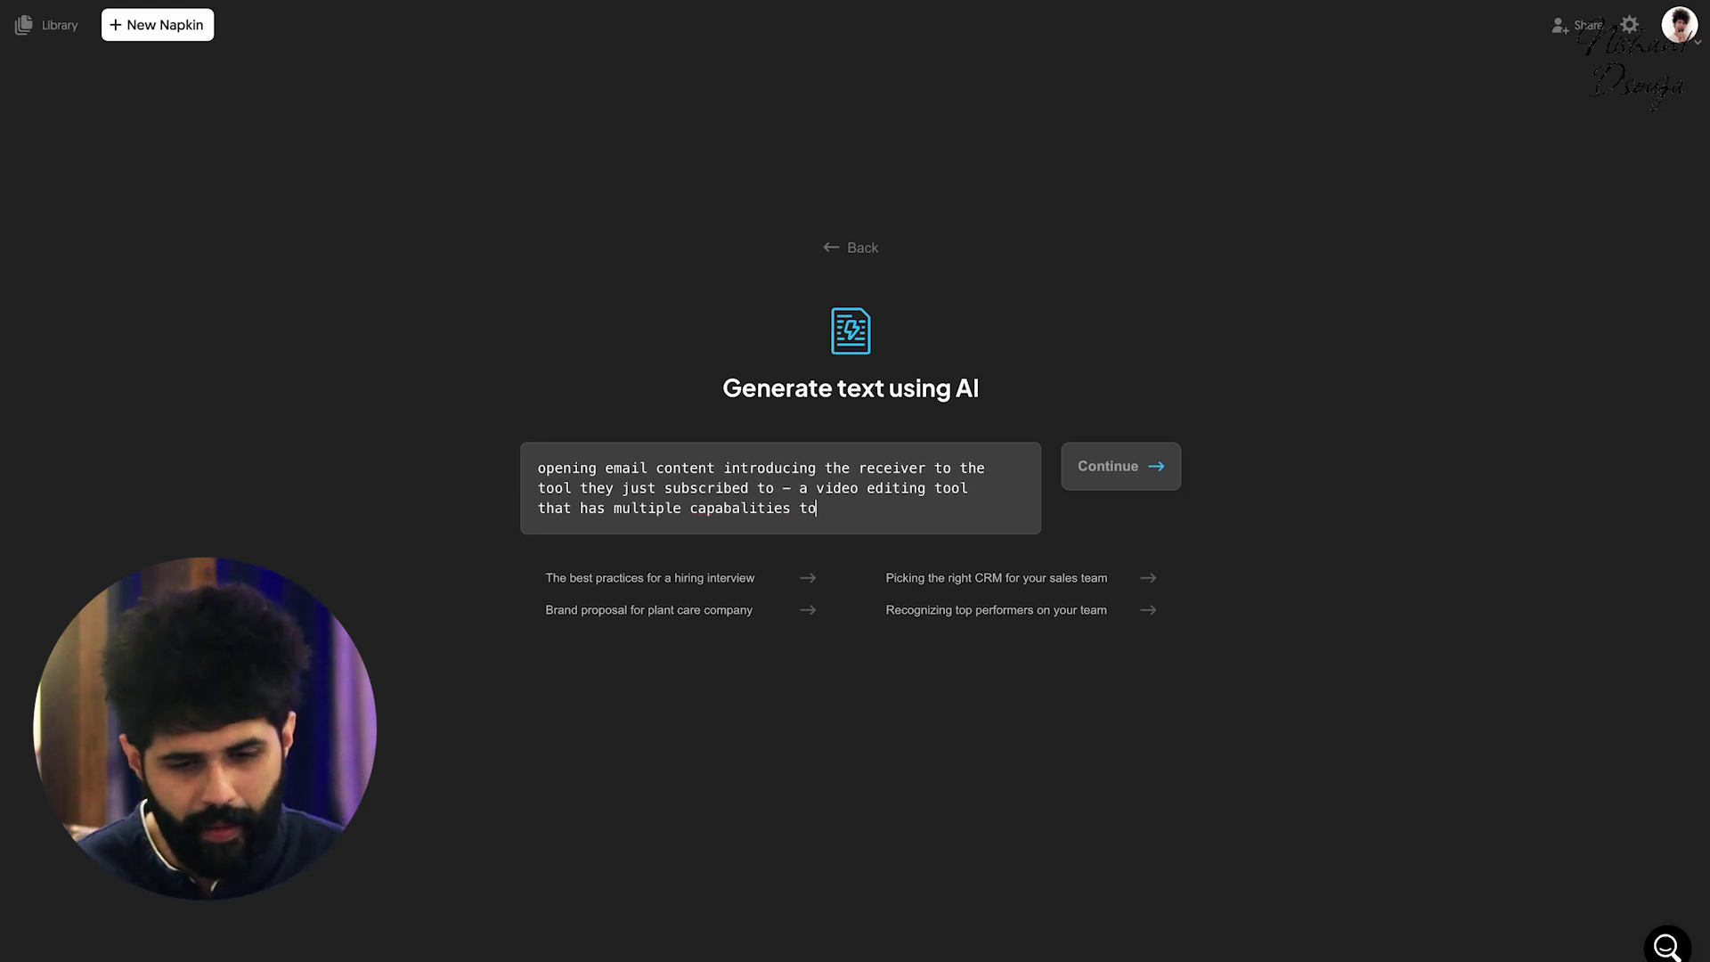
pyautogui.write(' content creation and video output workflows using AI')
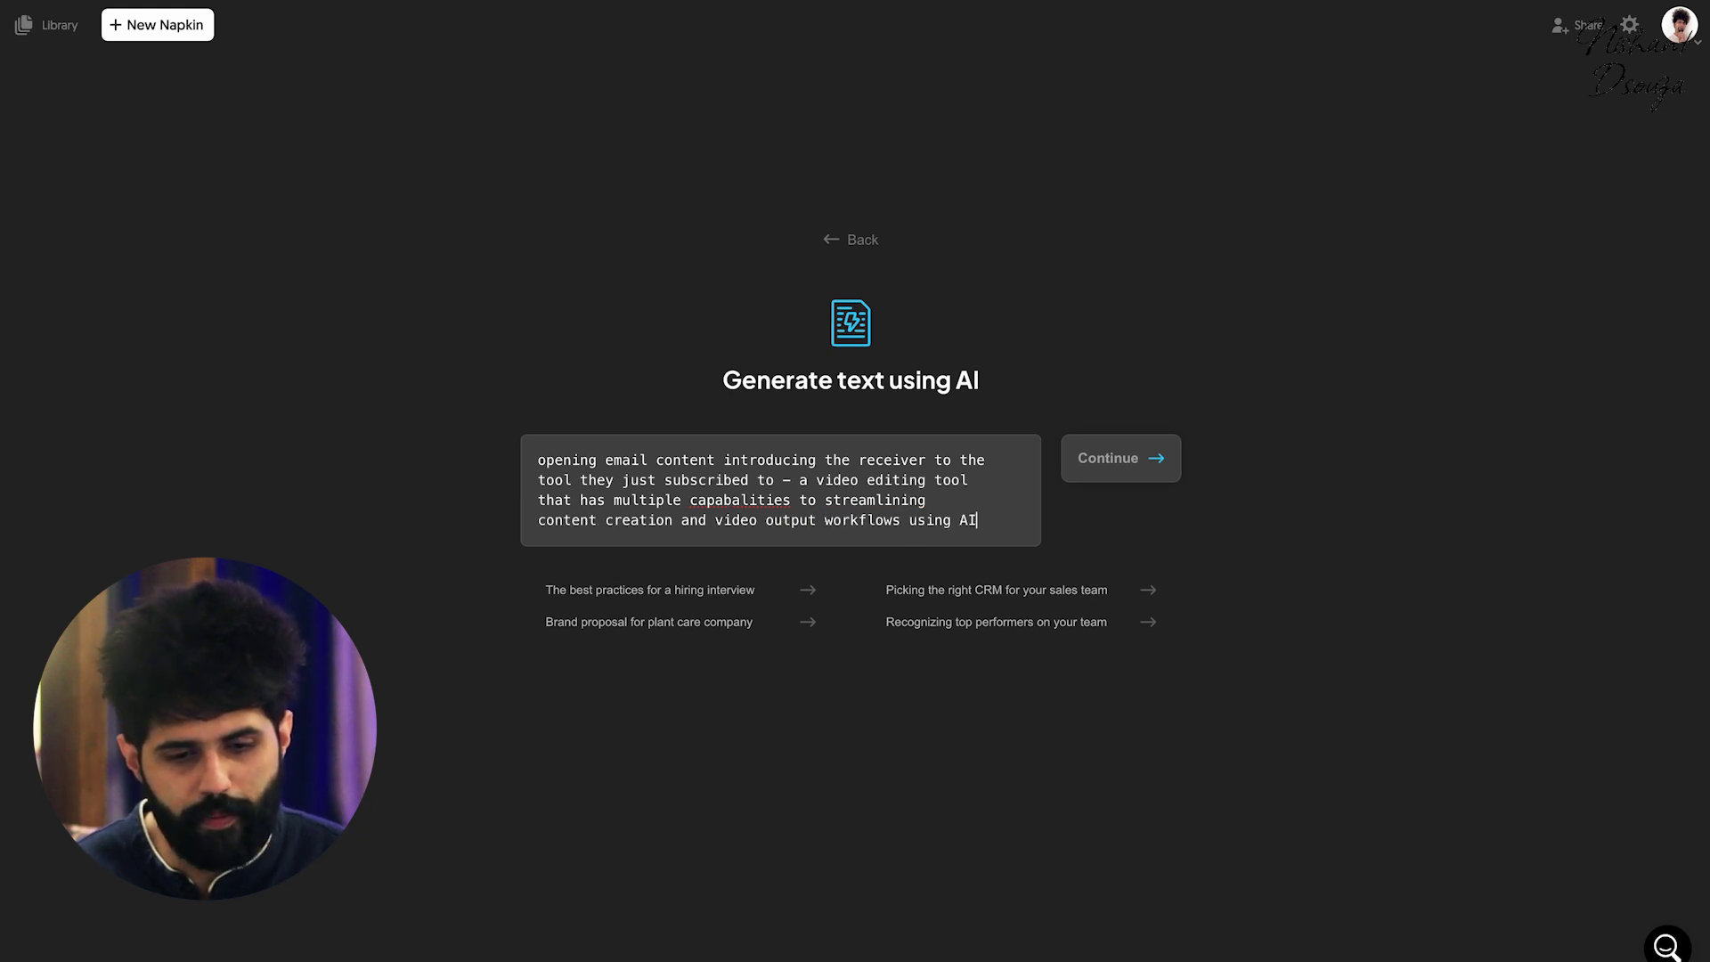
# Step: Submit the prompt so Napkin writes the video editing tool's welcome email and key features
pyautogui.click(1131, 459)
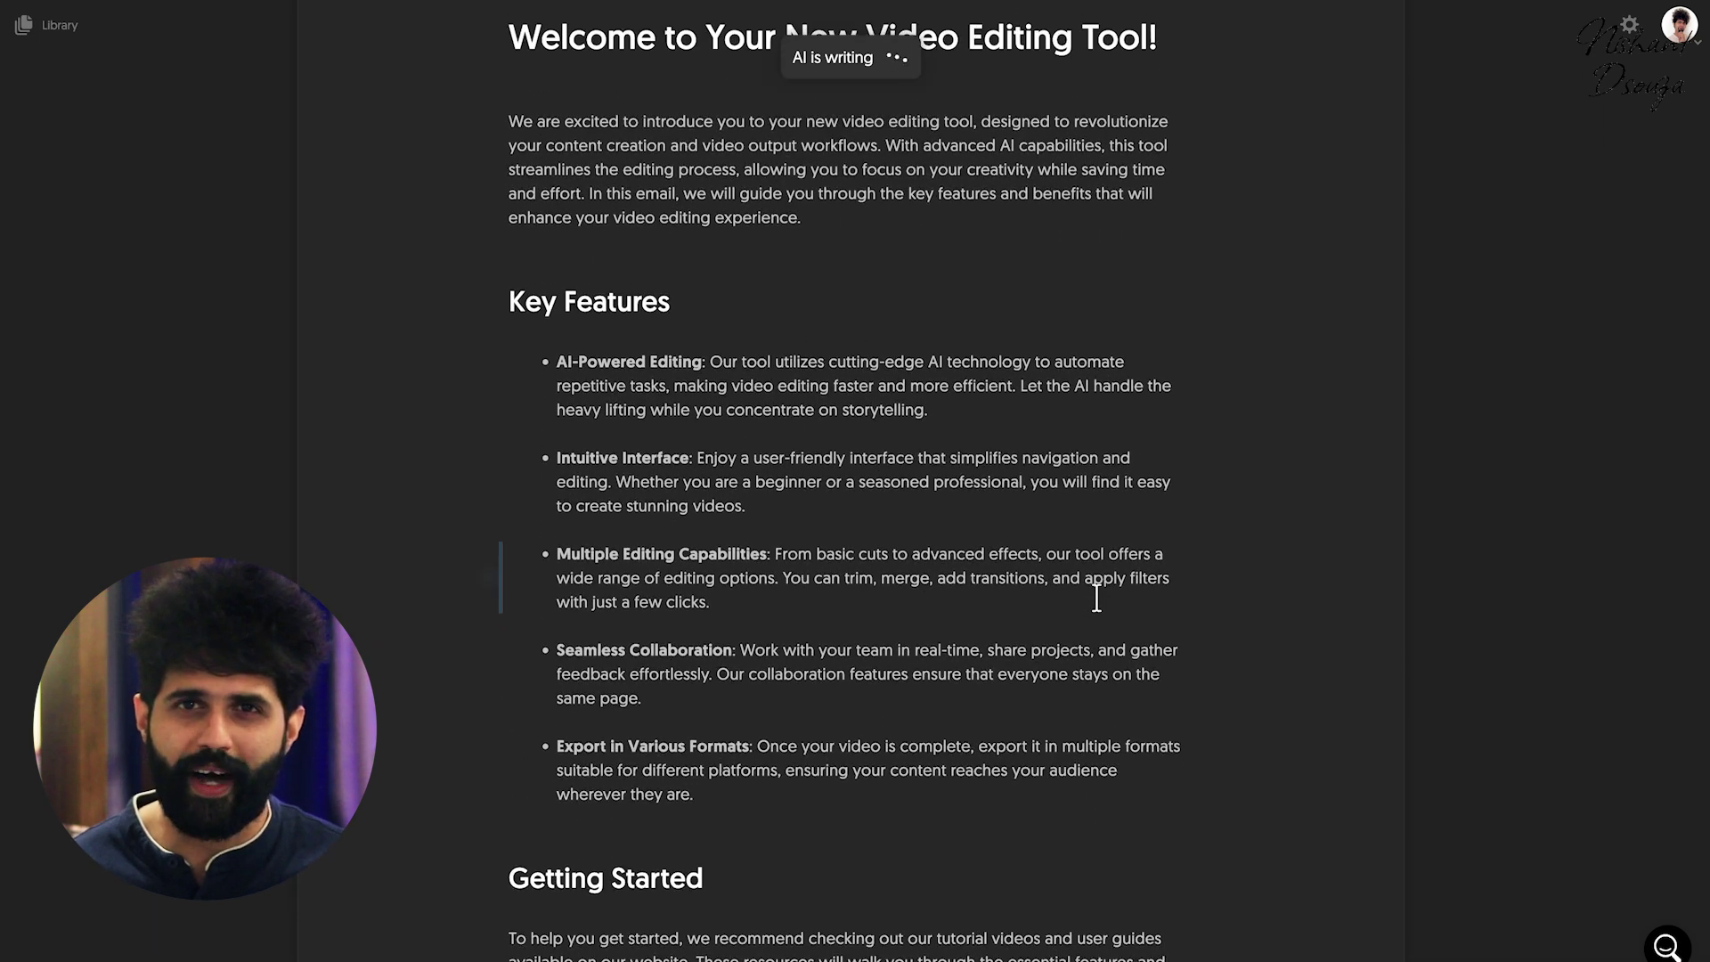
pyautogui.scroll(1, 1096, 600)
pyautogui.scroll(1, 1097, 599)
pyautogui.scroll(1, 1096, 599)
pyautogui.scroll(2, 1096, 599)
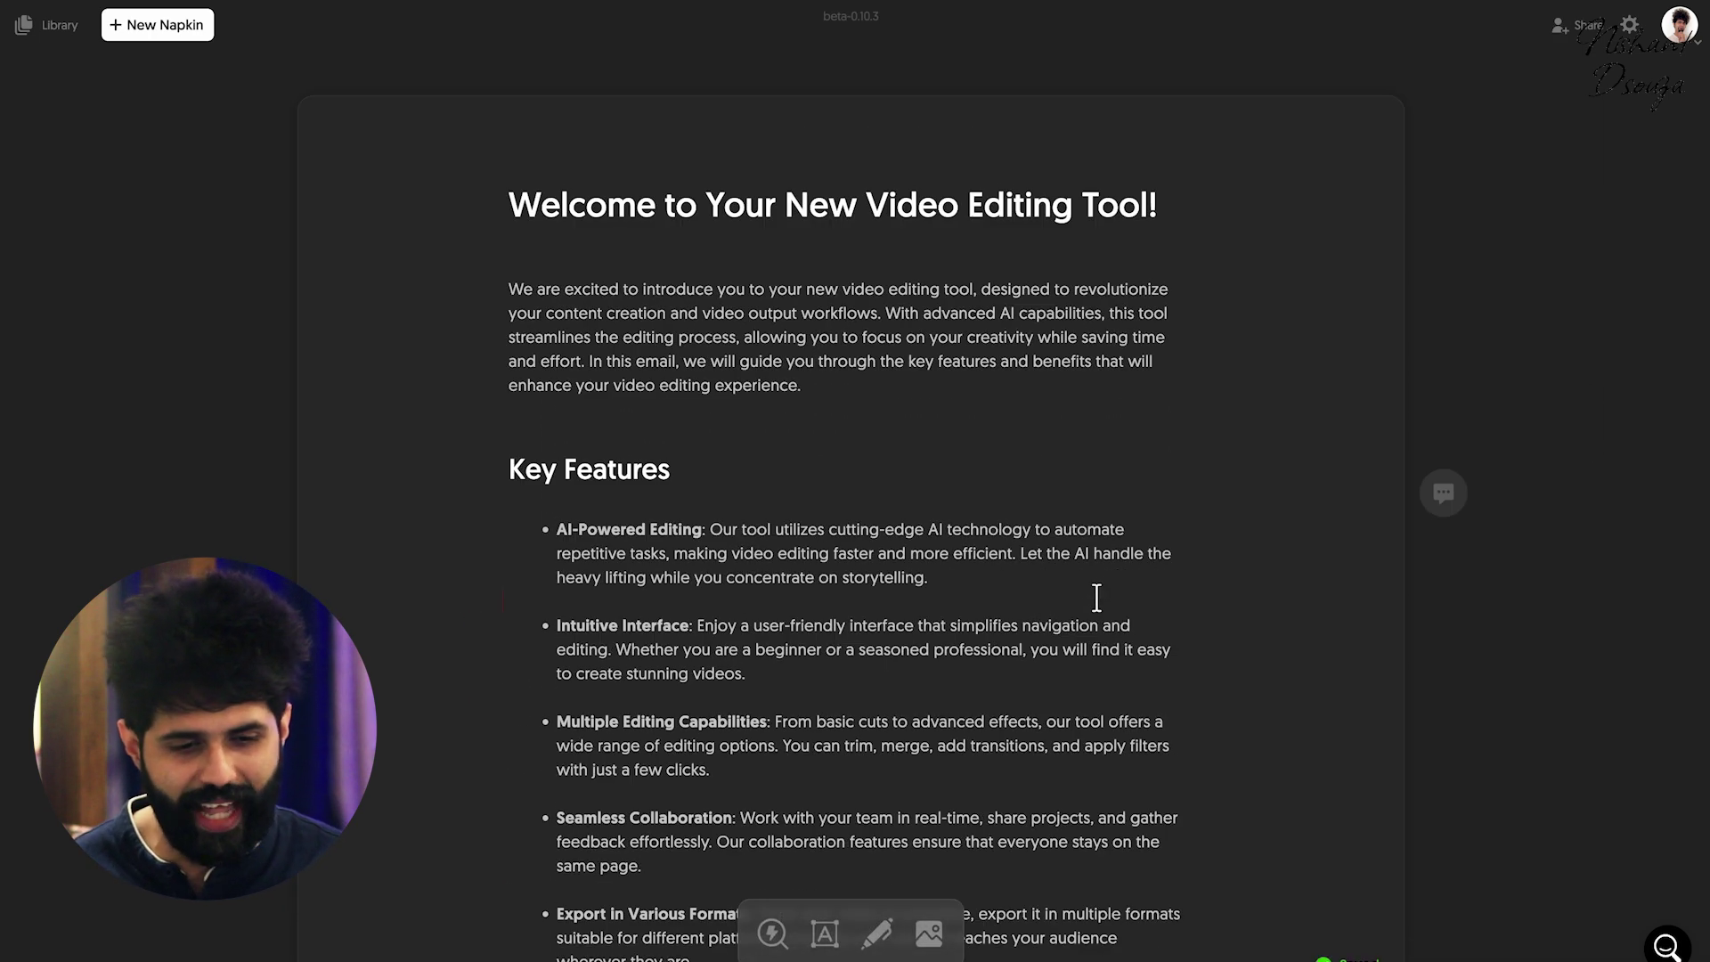
# Step: Generate a visual for the first key feature and apply the flat-coloured atom layout
pyautogui.click(481, 545)
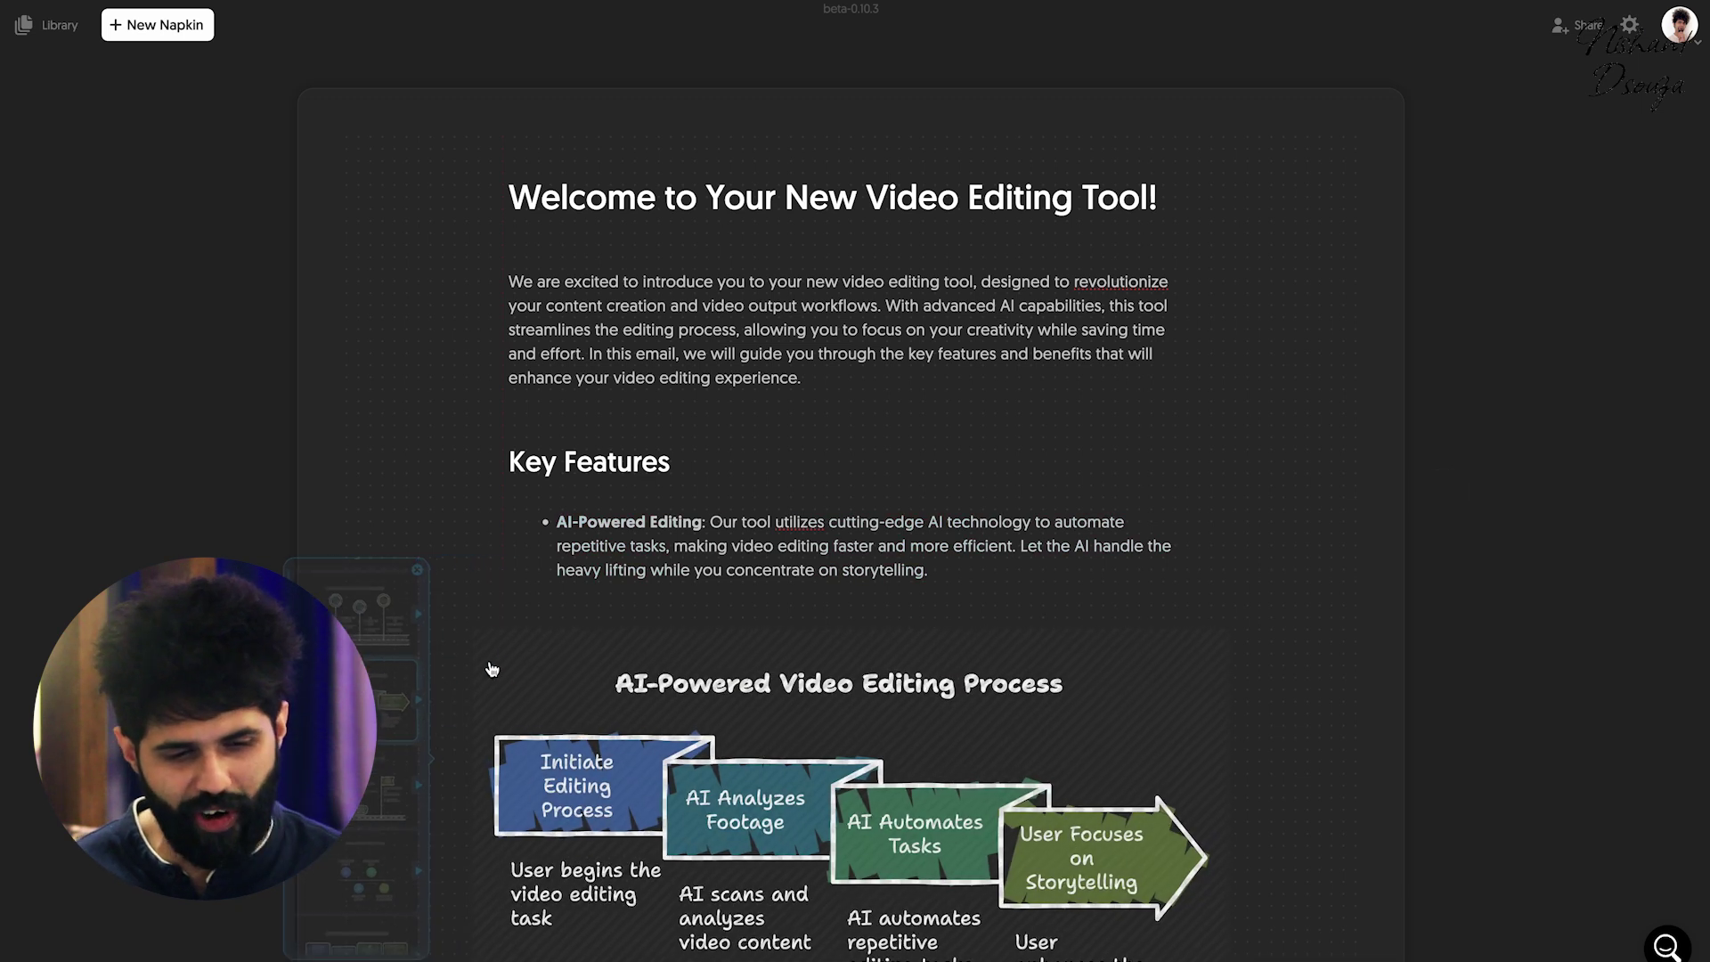
pyautogui.scroll(-2, 401, 789)
pyautogui.scroll(-2, 402, 789)
pyautogui.scroll(-2, 402, 788)
pyautogui.scroll(-2, 401, 788)
pyautogui.scroll(-1, 430, 496)
pyautogui.scroll(-3, 431, 496)
pyautogui.scroll(-1, 430, 495)
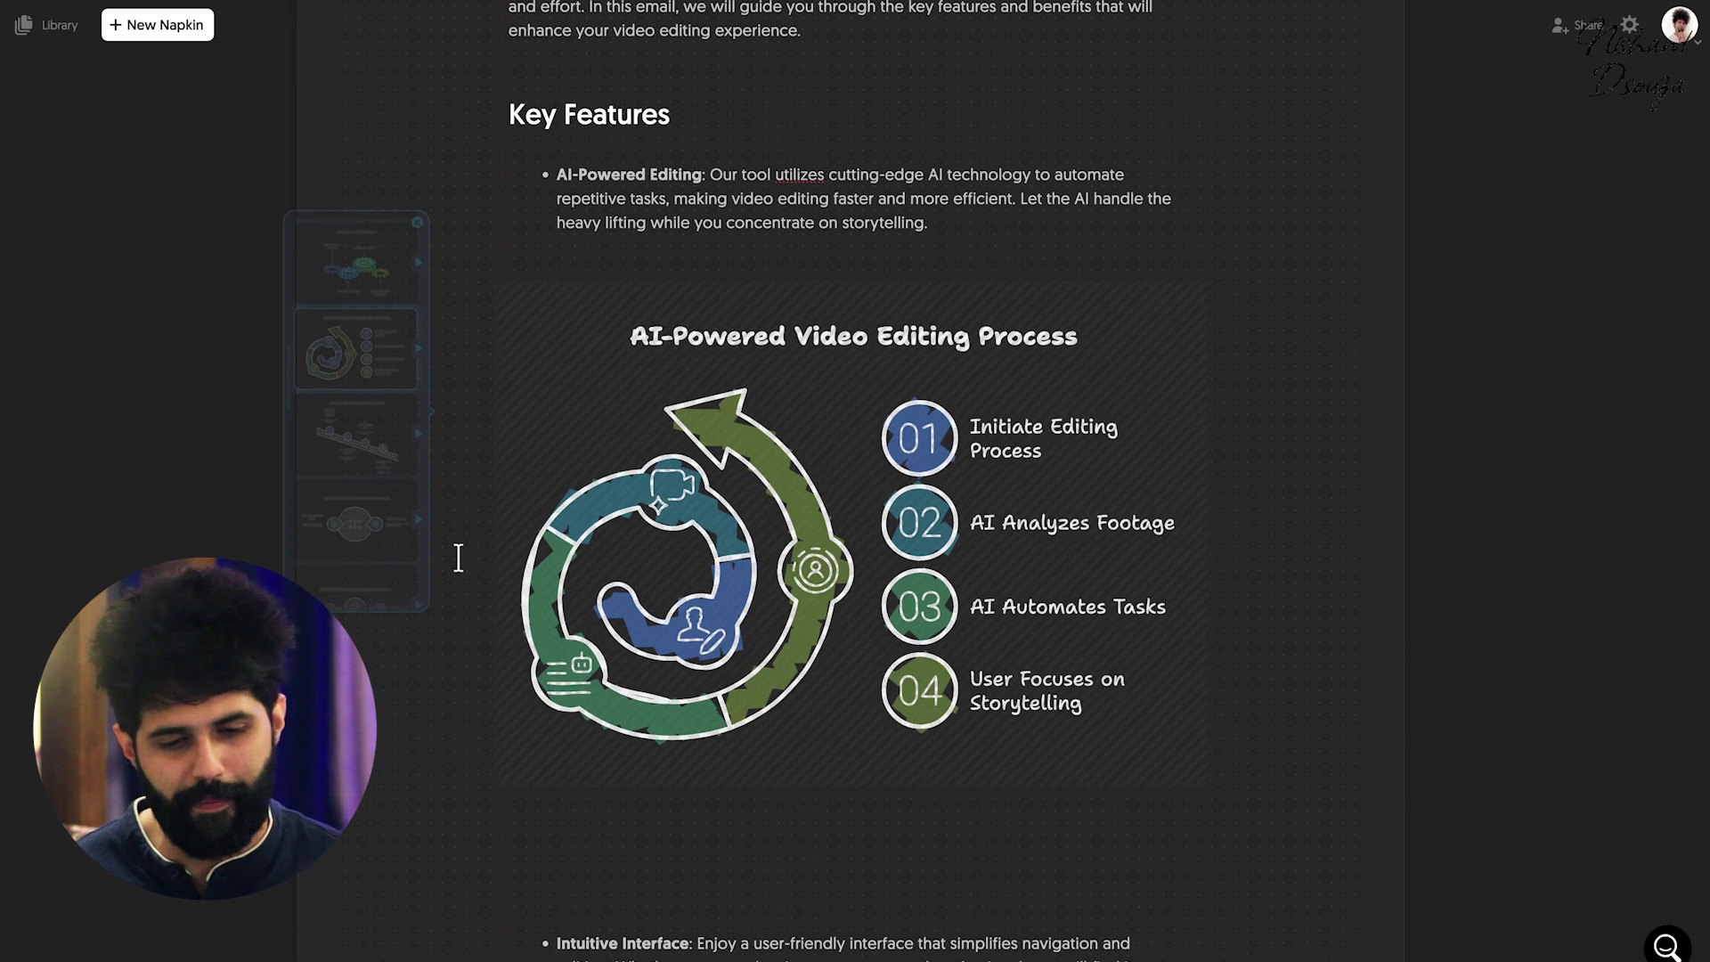
pyautogui.scroll(-1, 430, 496)
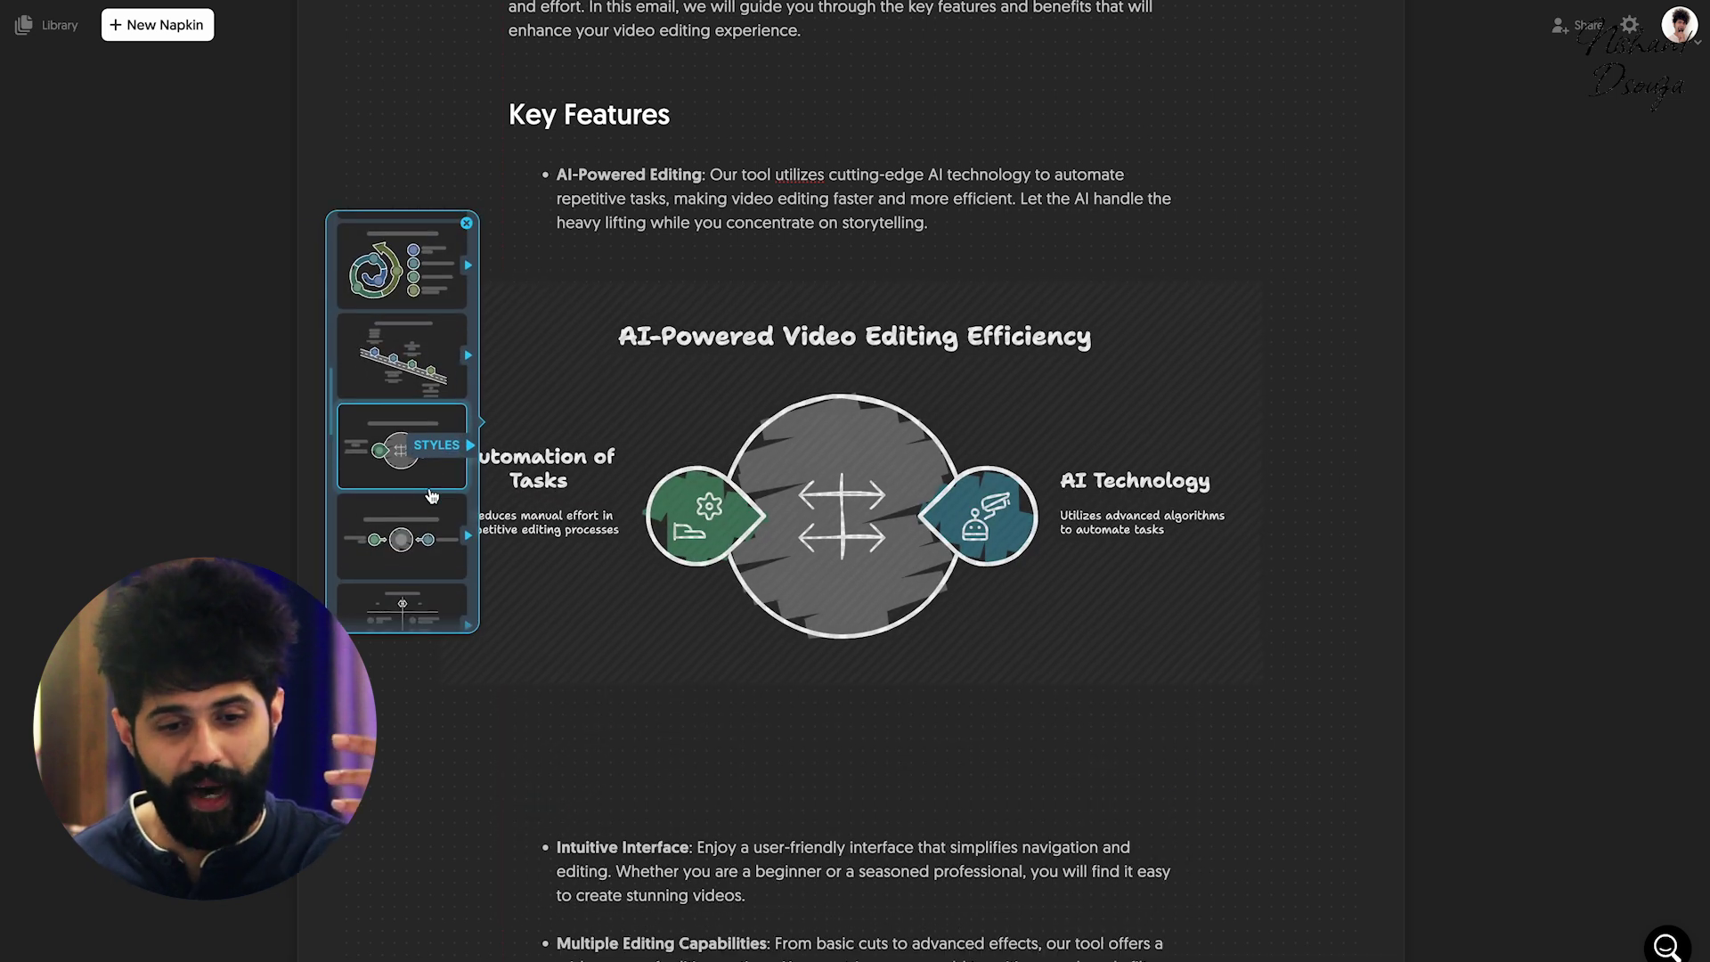
pyautogui.scroll(-1, 431, 495)
pyautogui.scroll(-1, 430, 496)
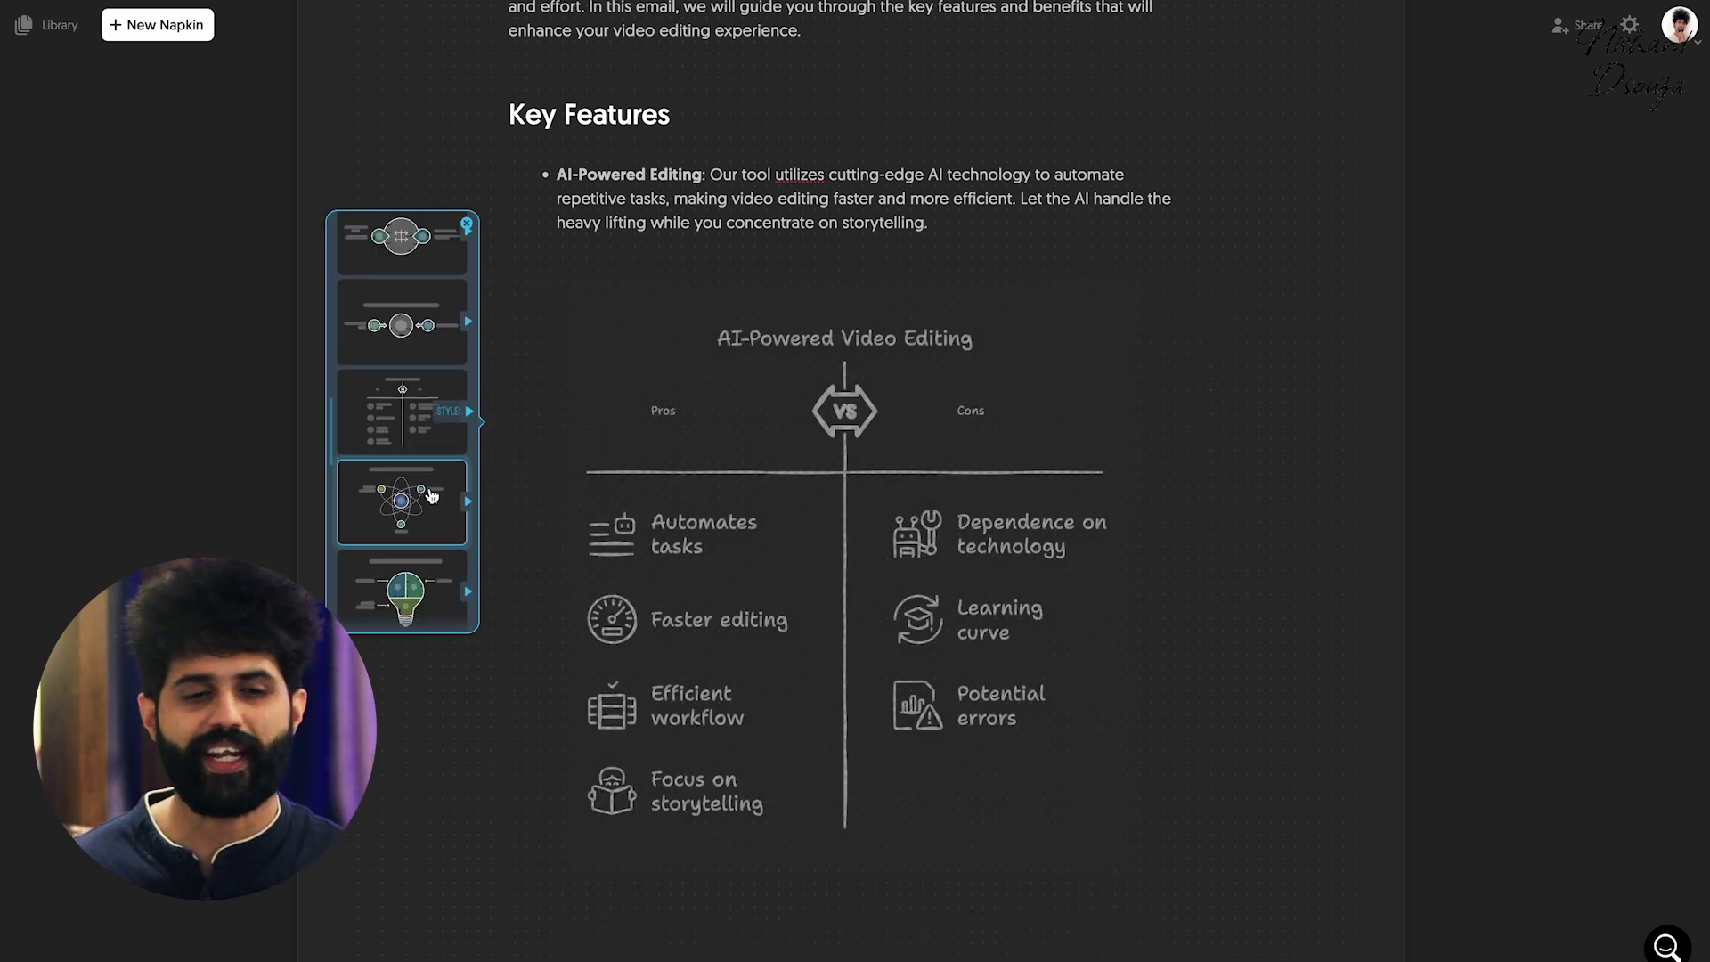
pyautogui.scroll(-1, 430, 496)
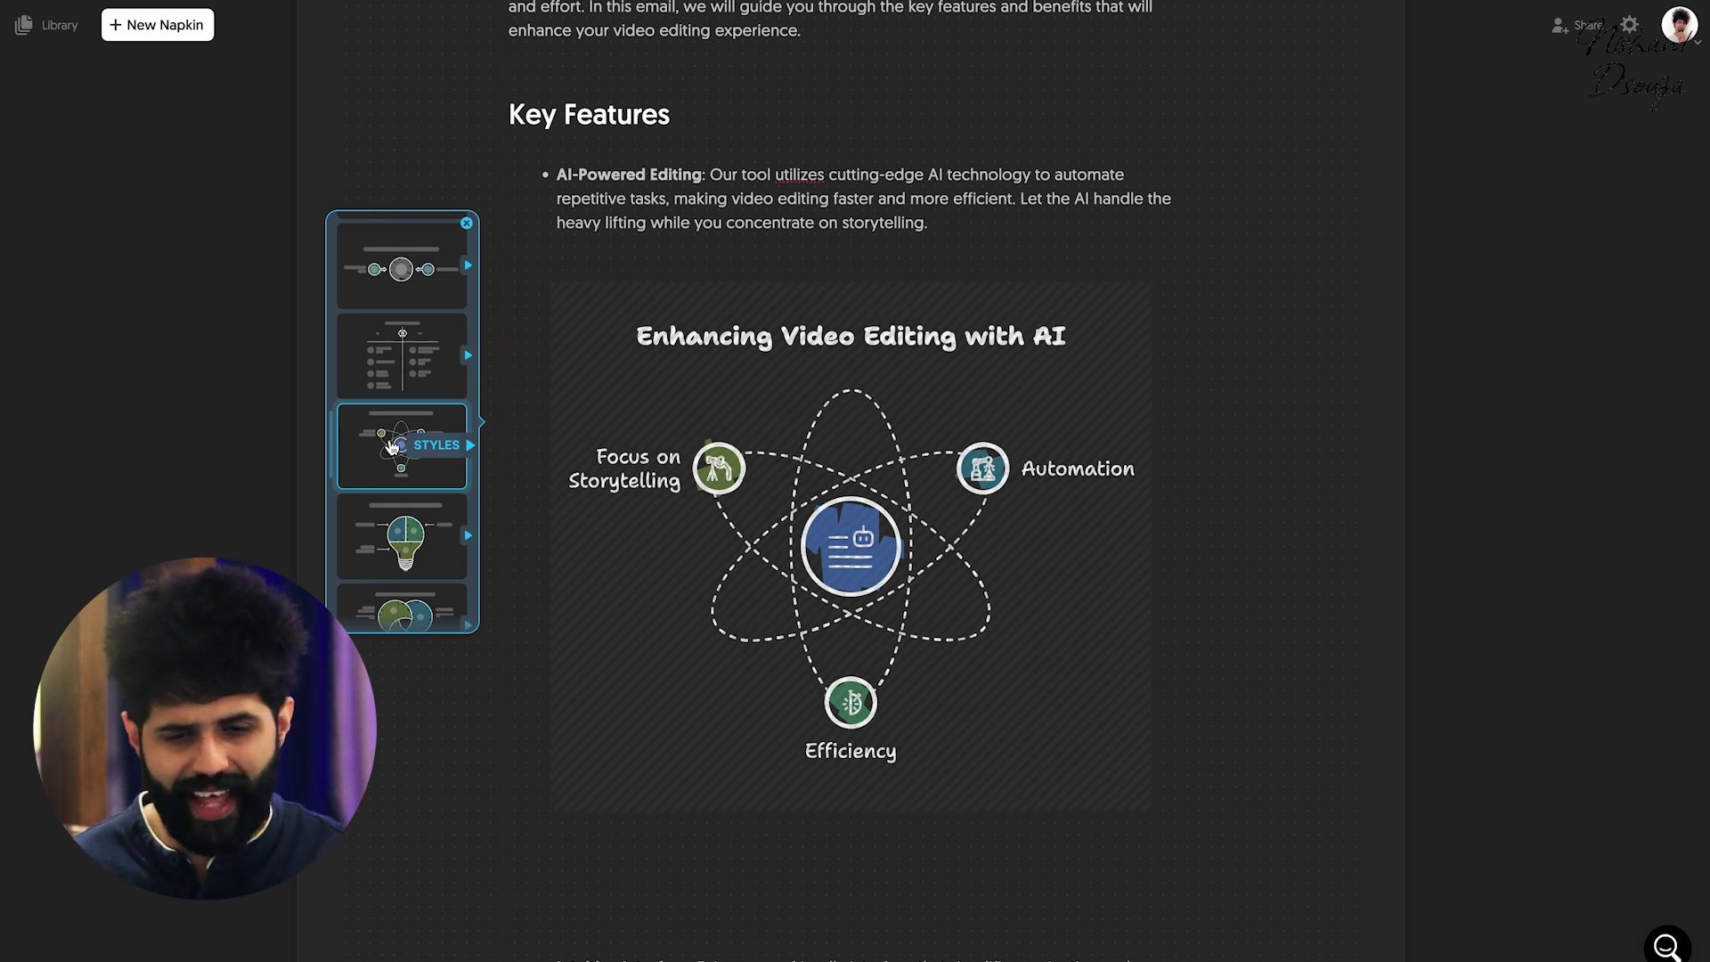
pyautogui.click(392, 448)
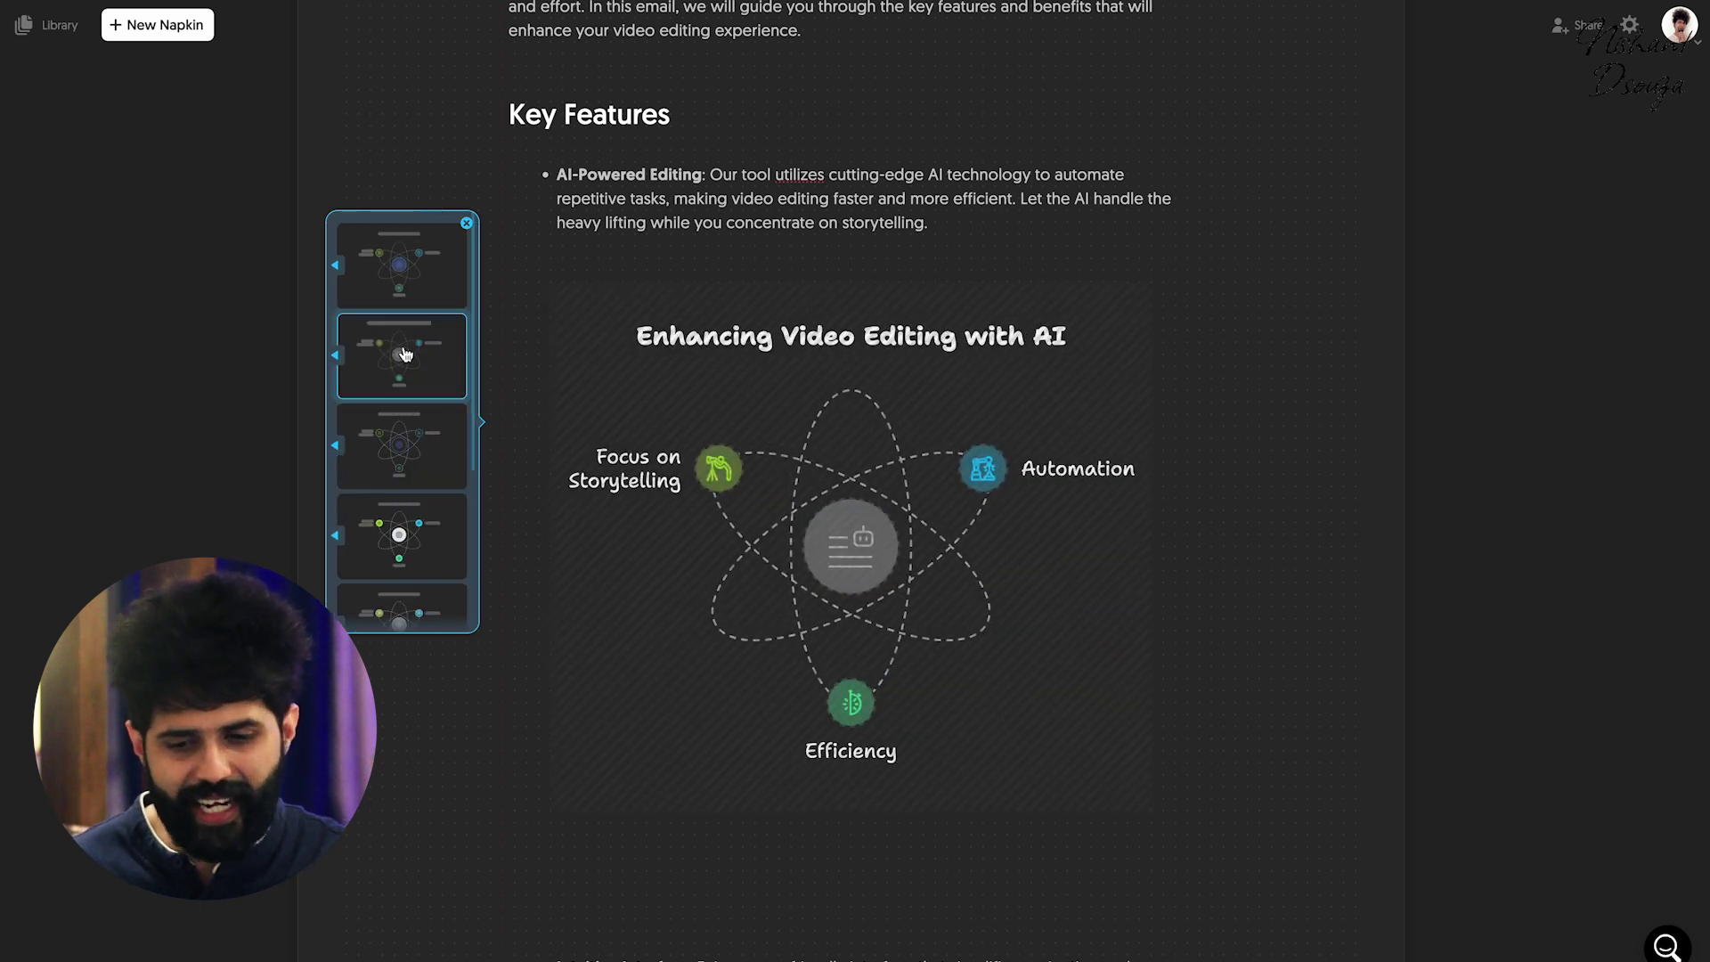
pyautogui.scroll(-3, 394, 428)
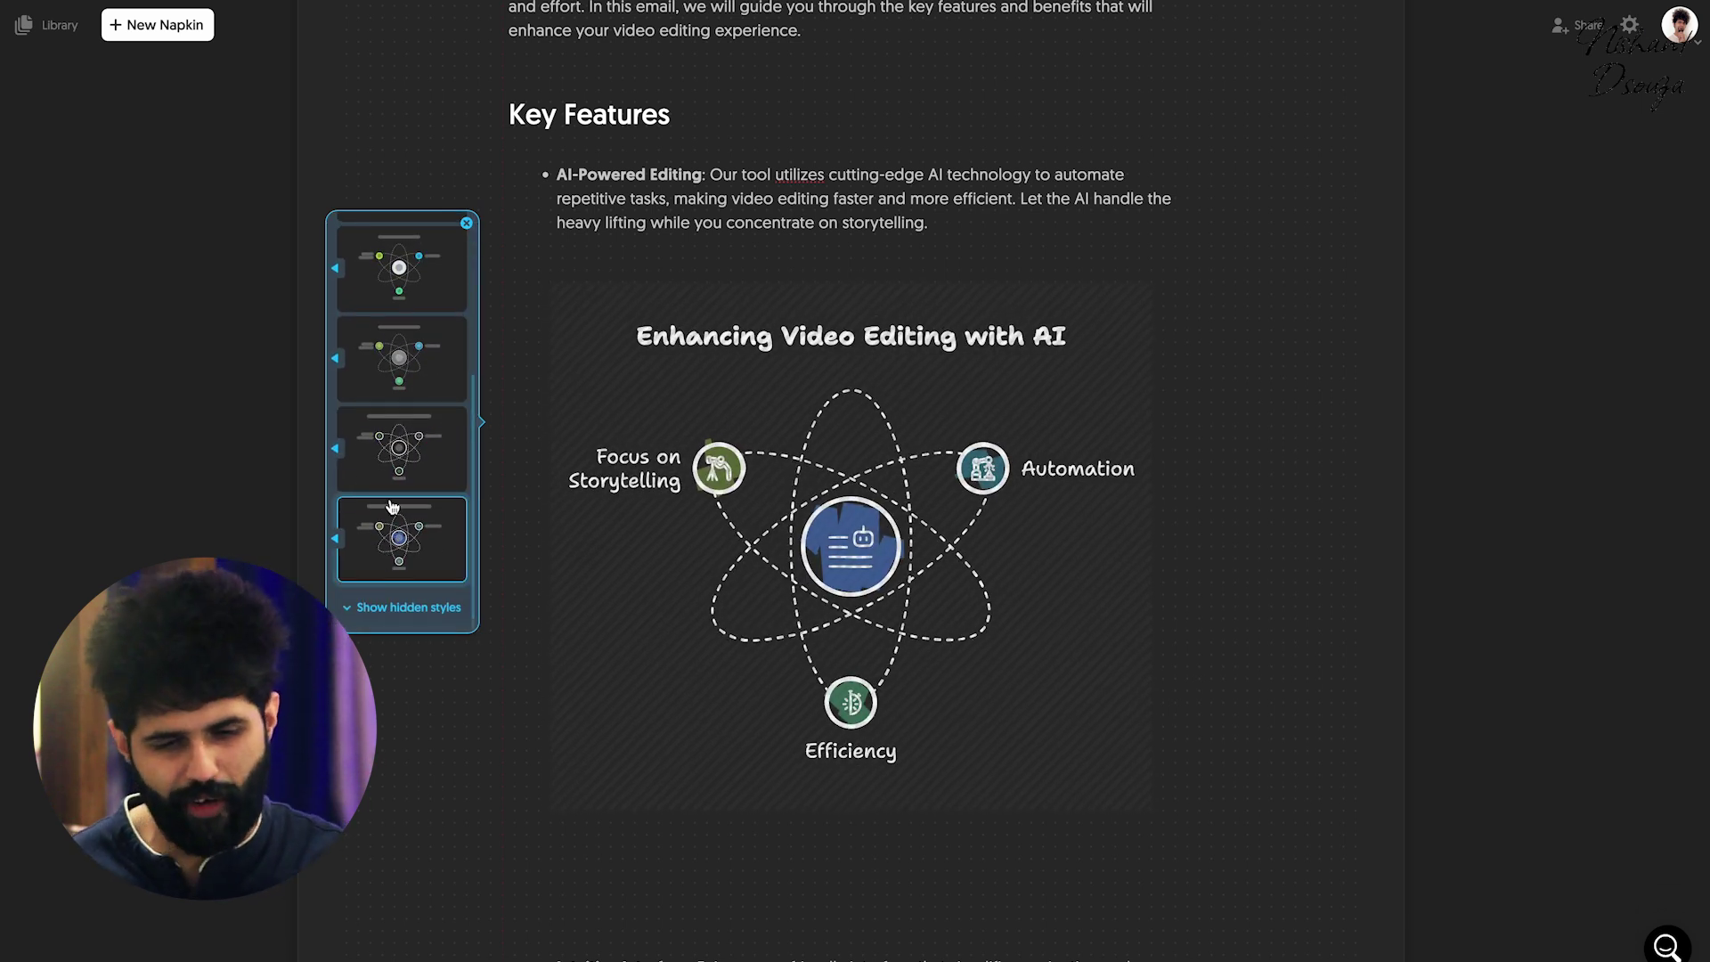
pyautogui.click(413, 291)
pyautogui.moveTo(850, 534)
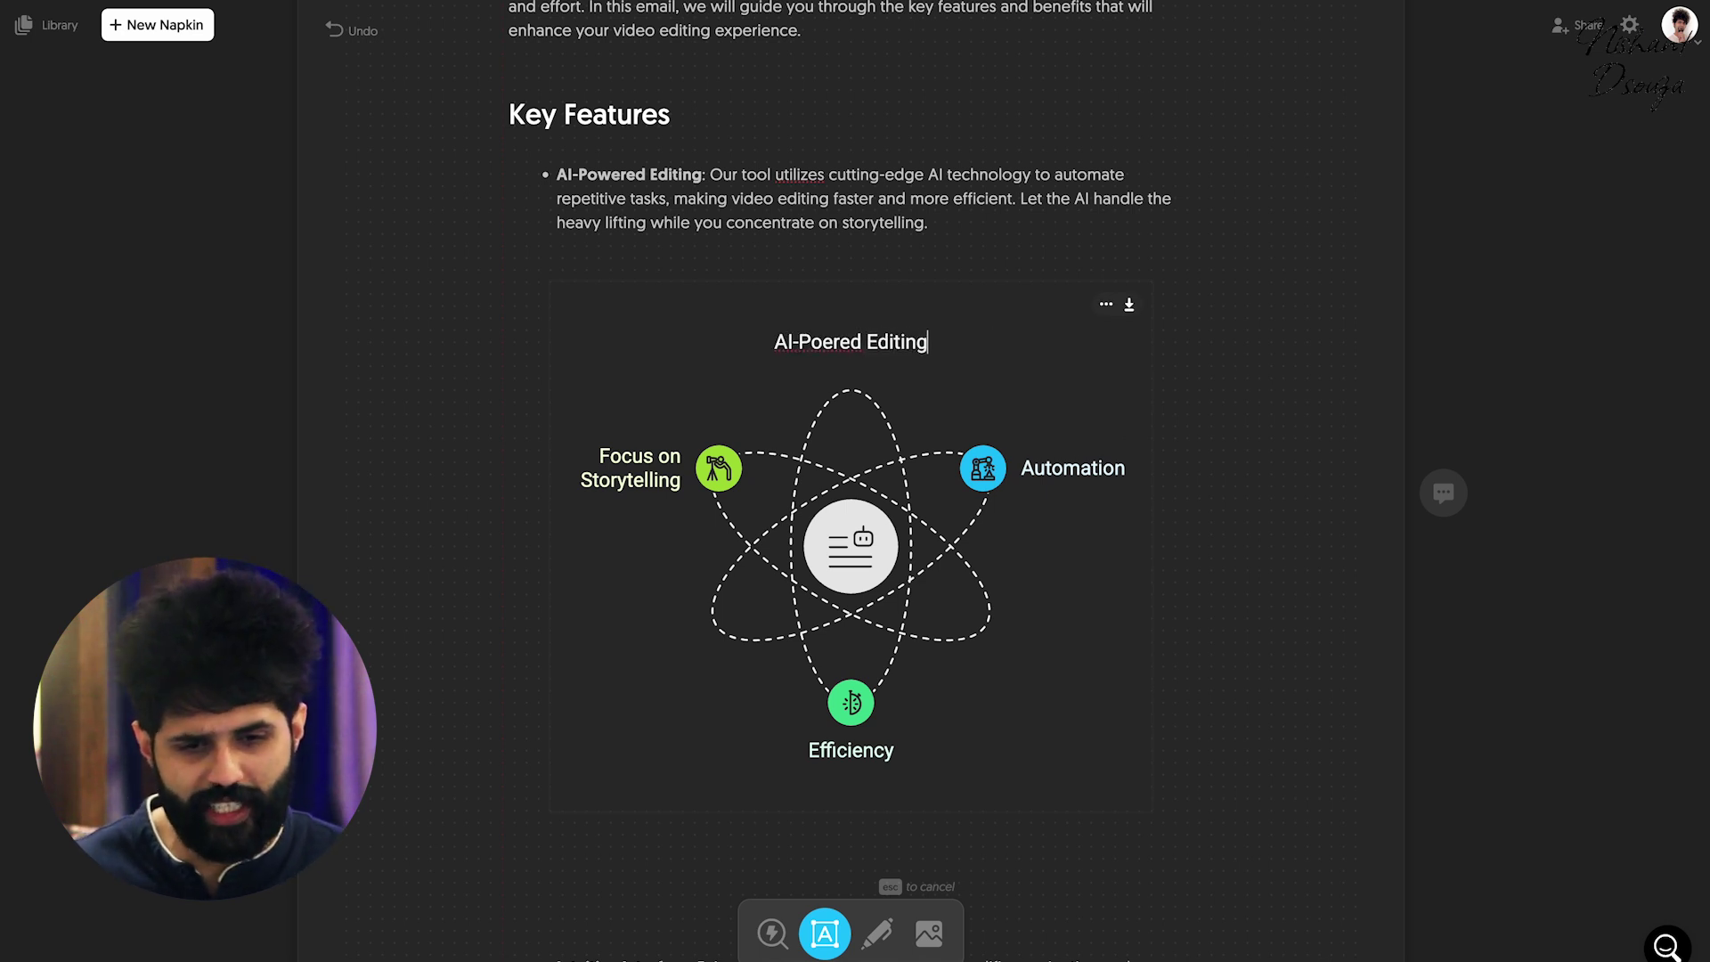
# Step: Correct the diagram title to 'AI-Powered Editing', leaving its font unchanged
pyautogui.click(850, 342)
pyautogui.click(783, 284)
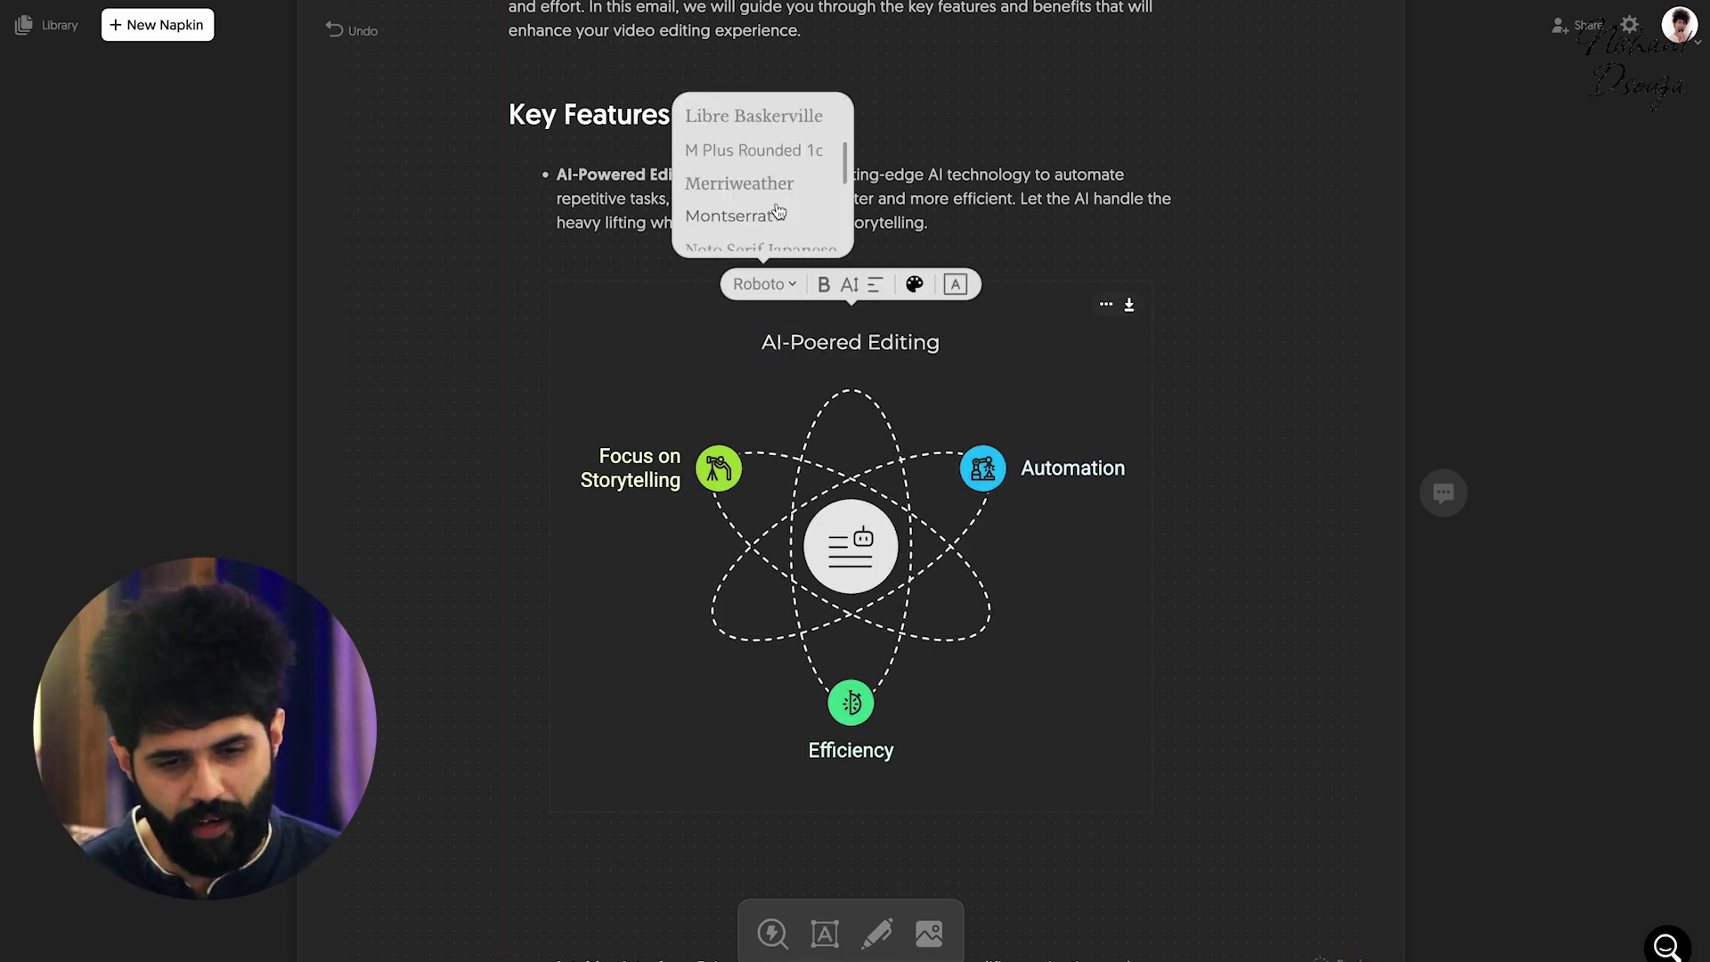
pyautogui.click(761, 246)
pyautogui.click(829, 351)
pyautogui.write('w')
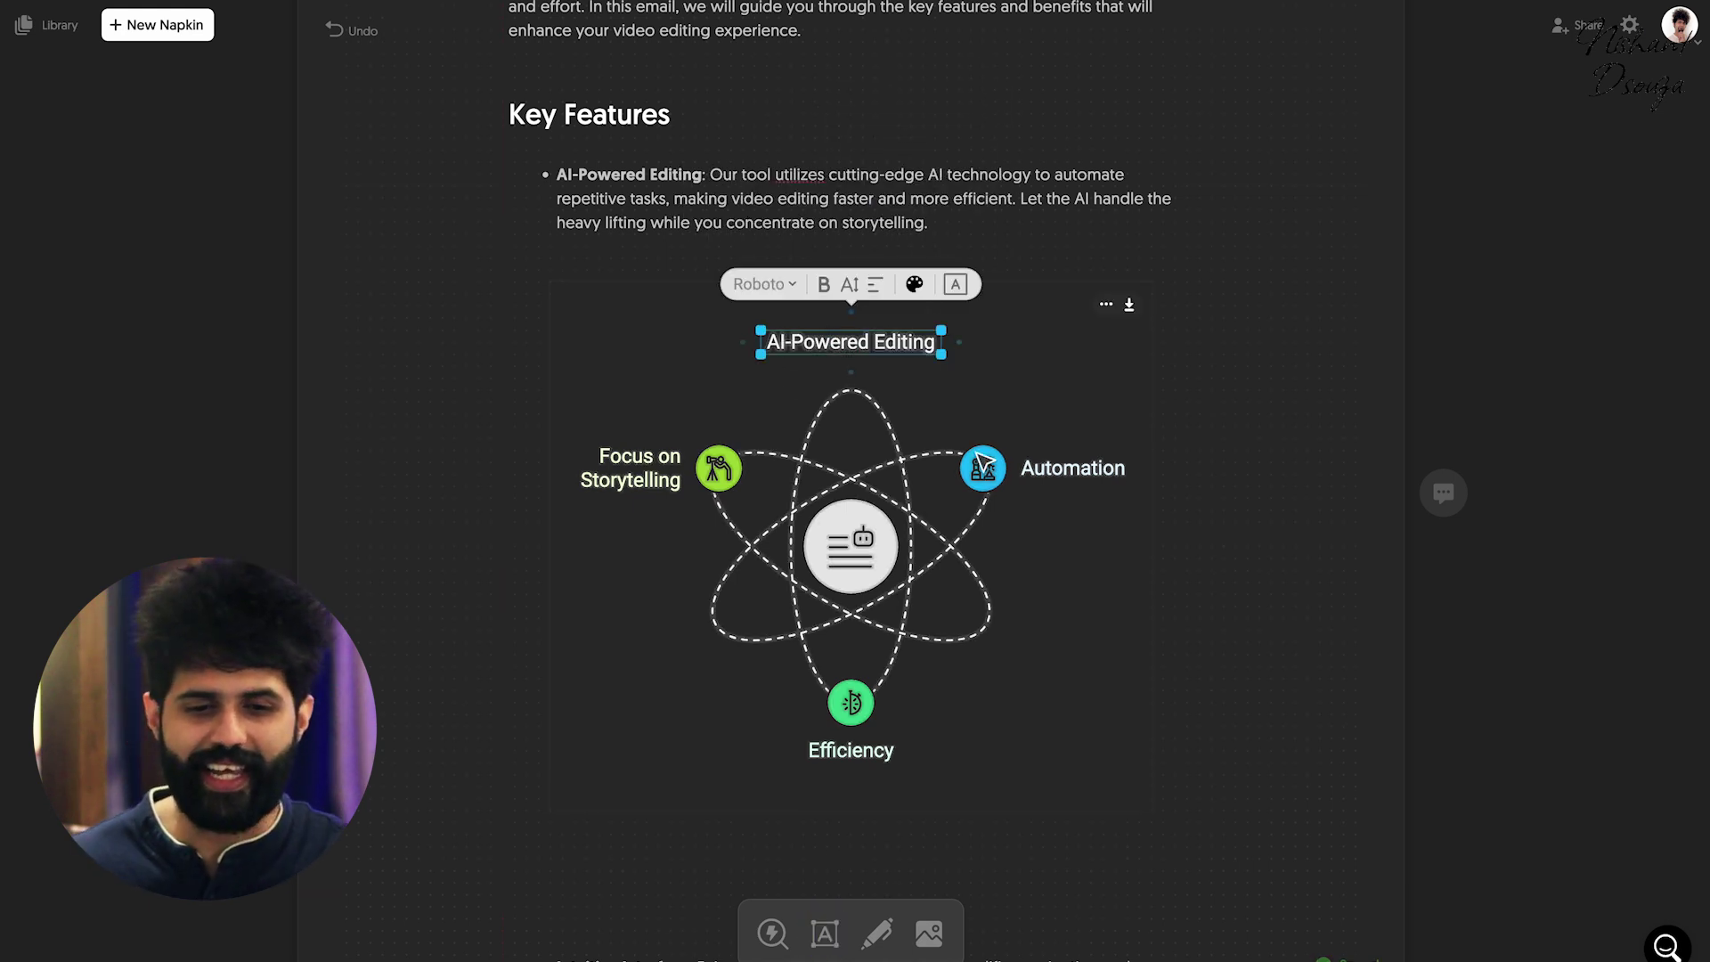
# Step: Recolour the Focus on Storytelling icon purple and the centre robot icon yellow
pyautogui.click(717, 468)
pyautogui.click(706, 411)
pyautogui.click(784, 261)
pyautogui.click(877, 564)
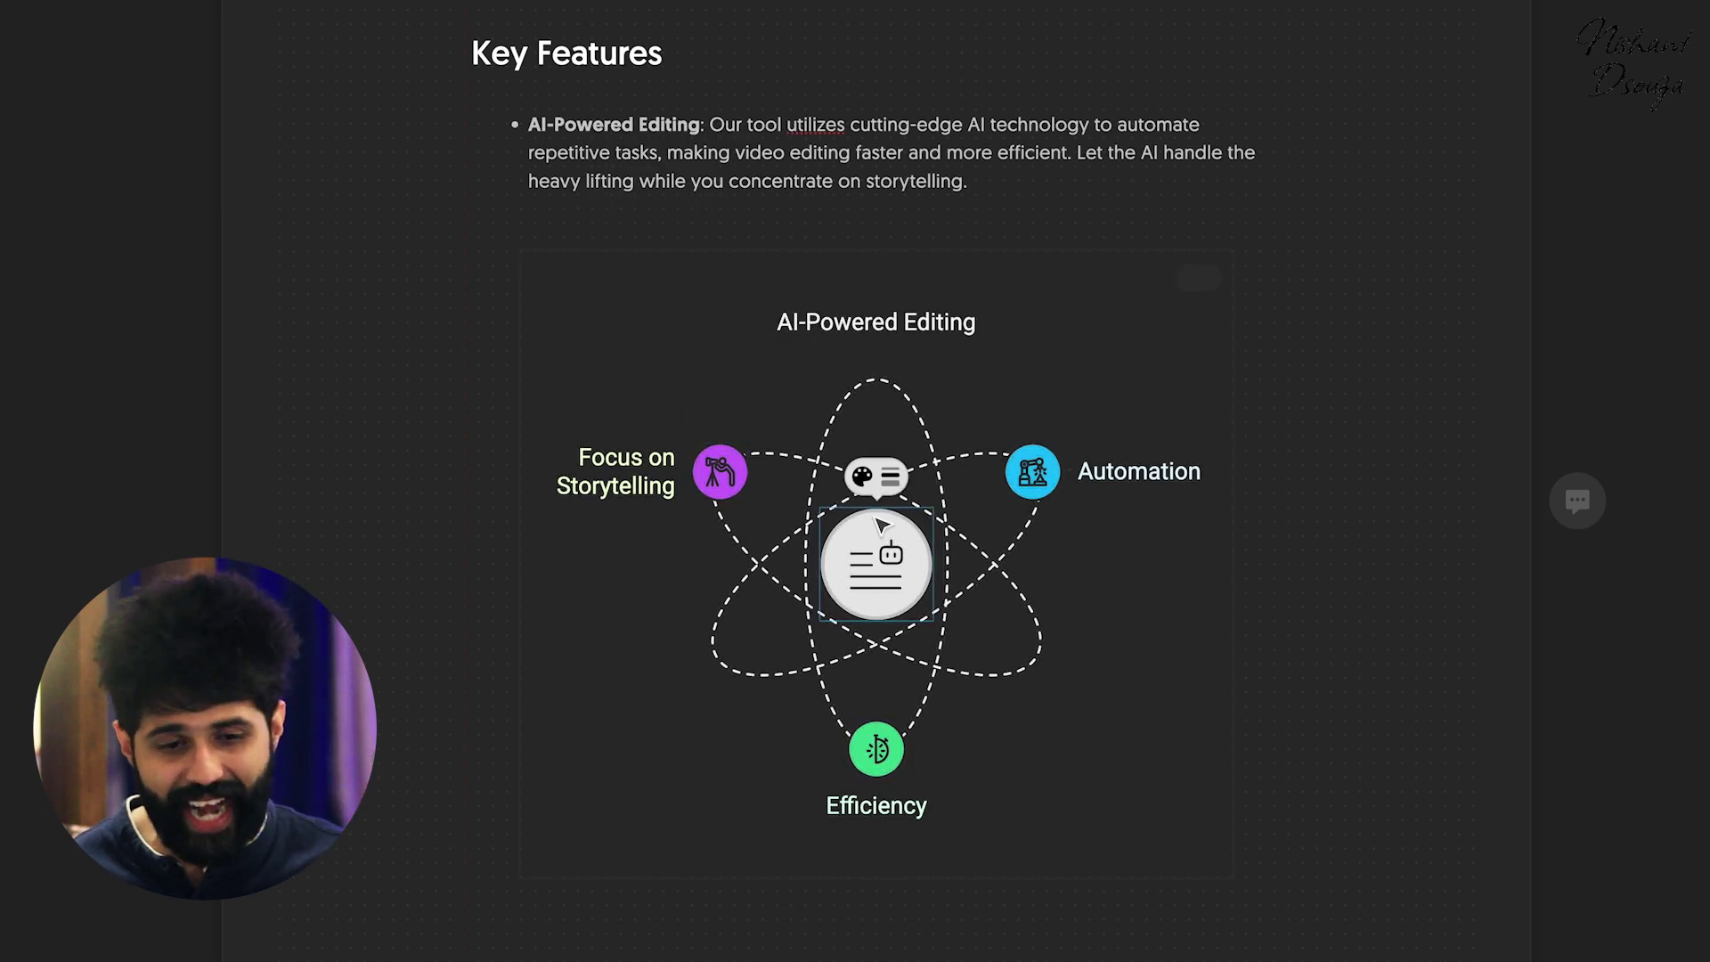
pyautogui.click(862, 476)
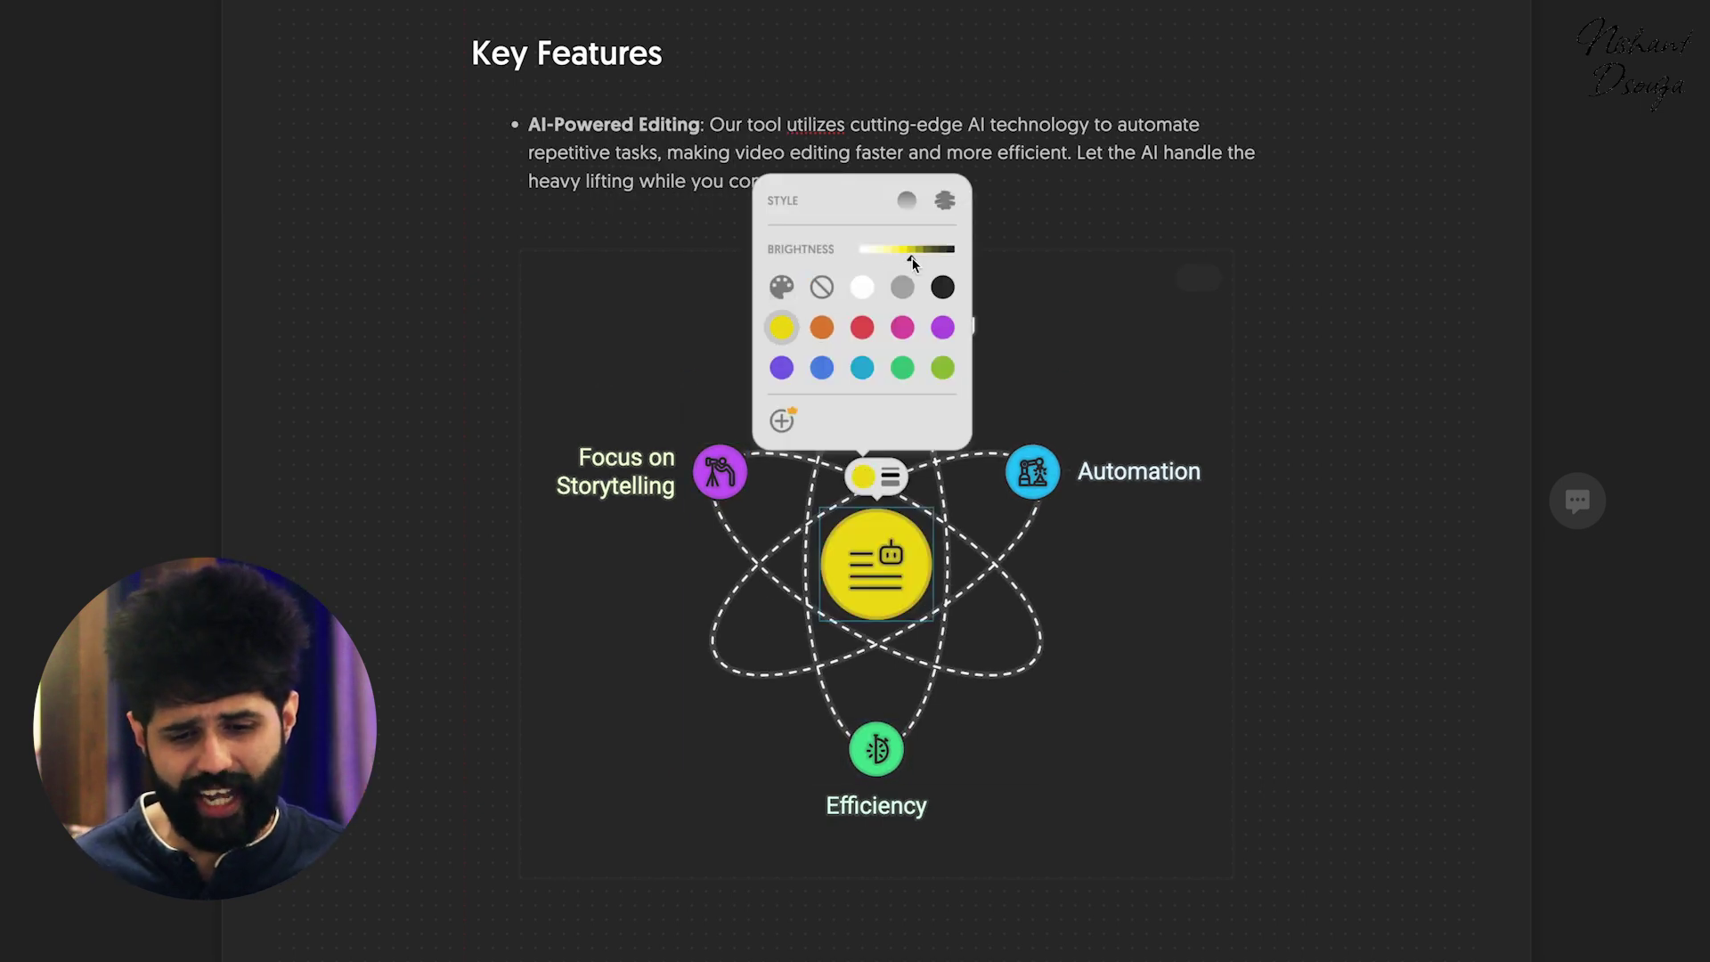
pyautogui.click(1062, 352)
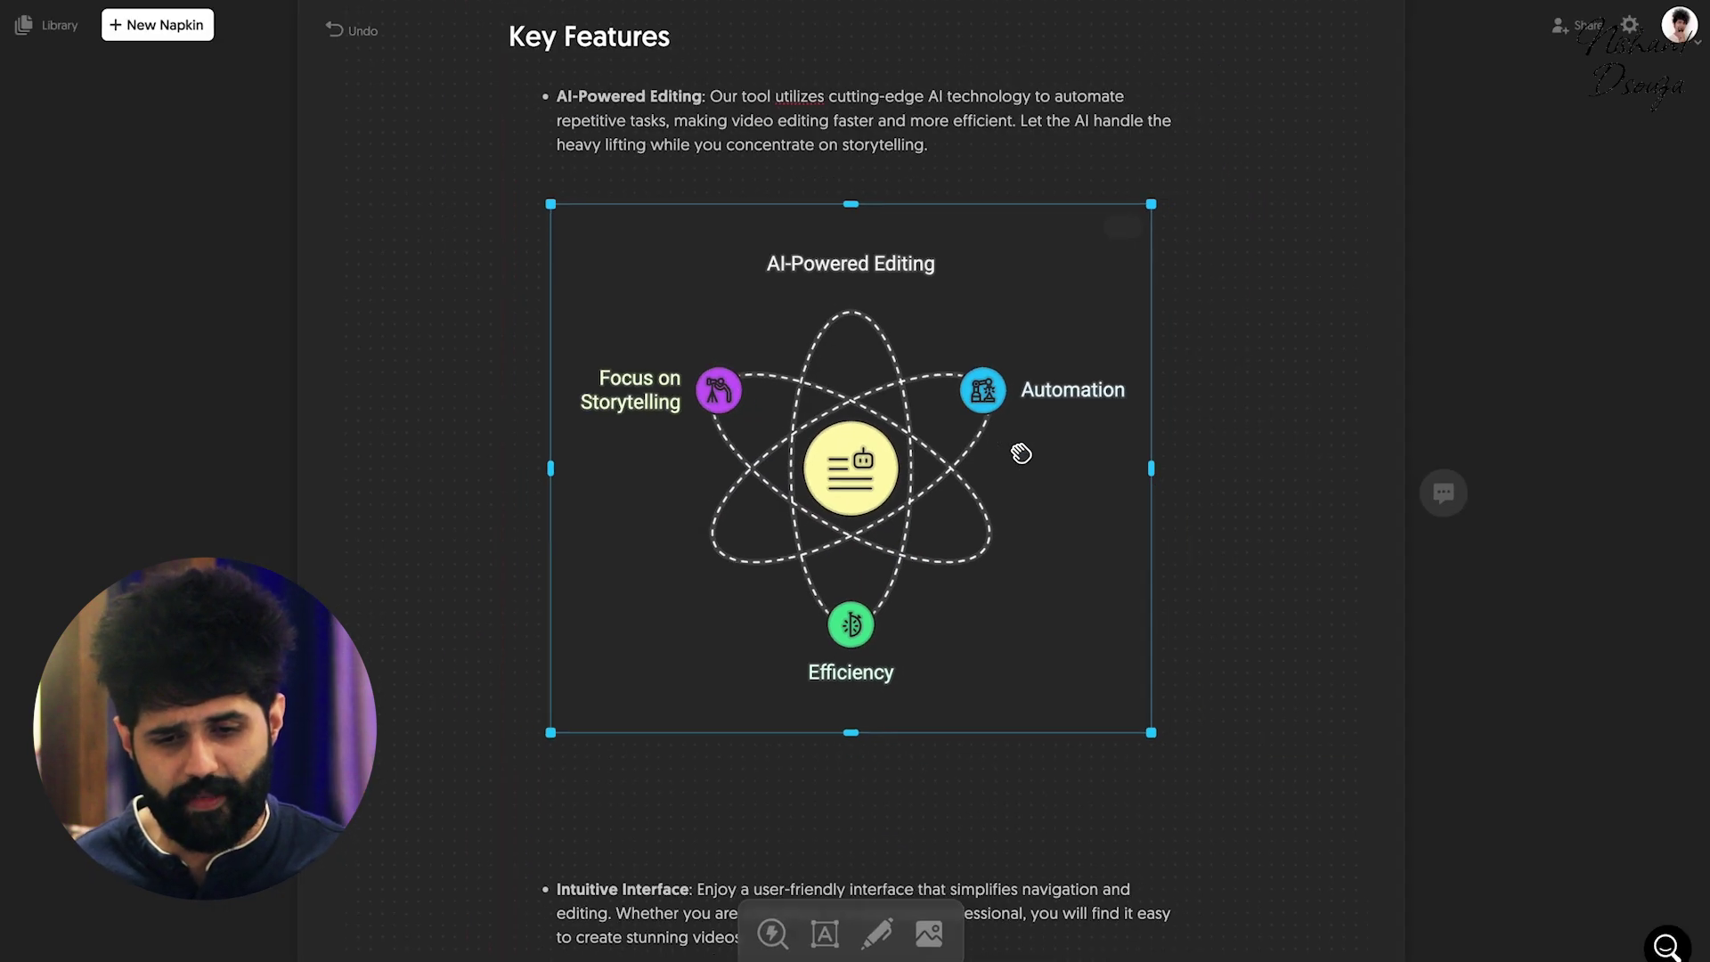
pyautogui.scroll(-3, 1022, 452)
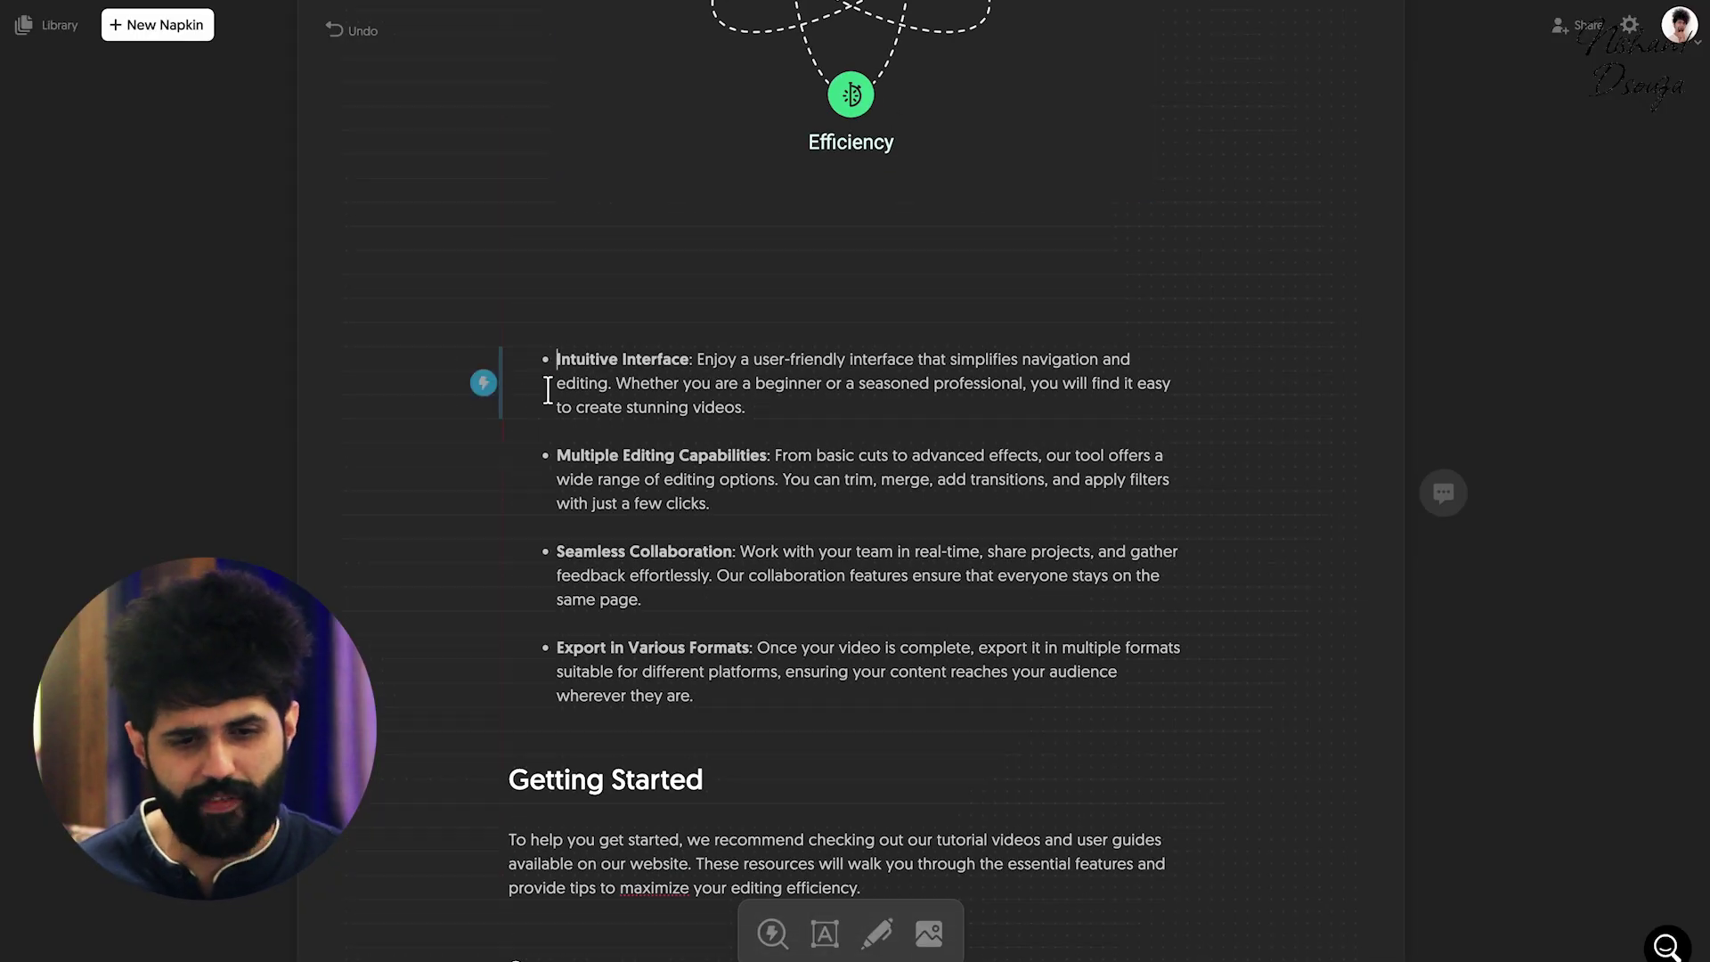
# Step: Generate a visual for the Intuitive Interface bullet using the mind-map style
pyautogui.click(482, 387)
pyautogui.scroll(-2, 539, 508)
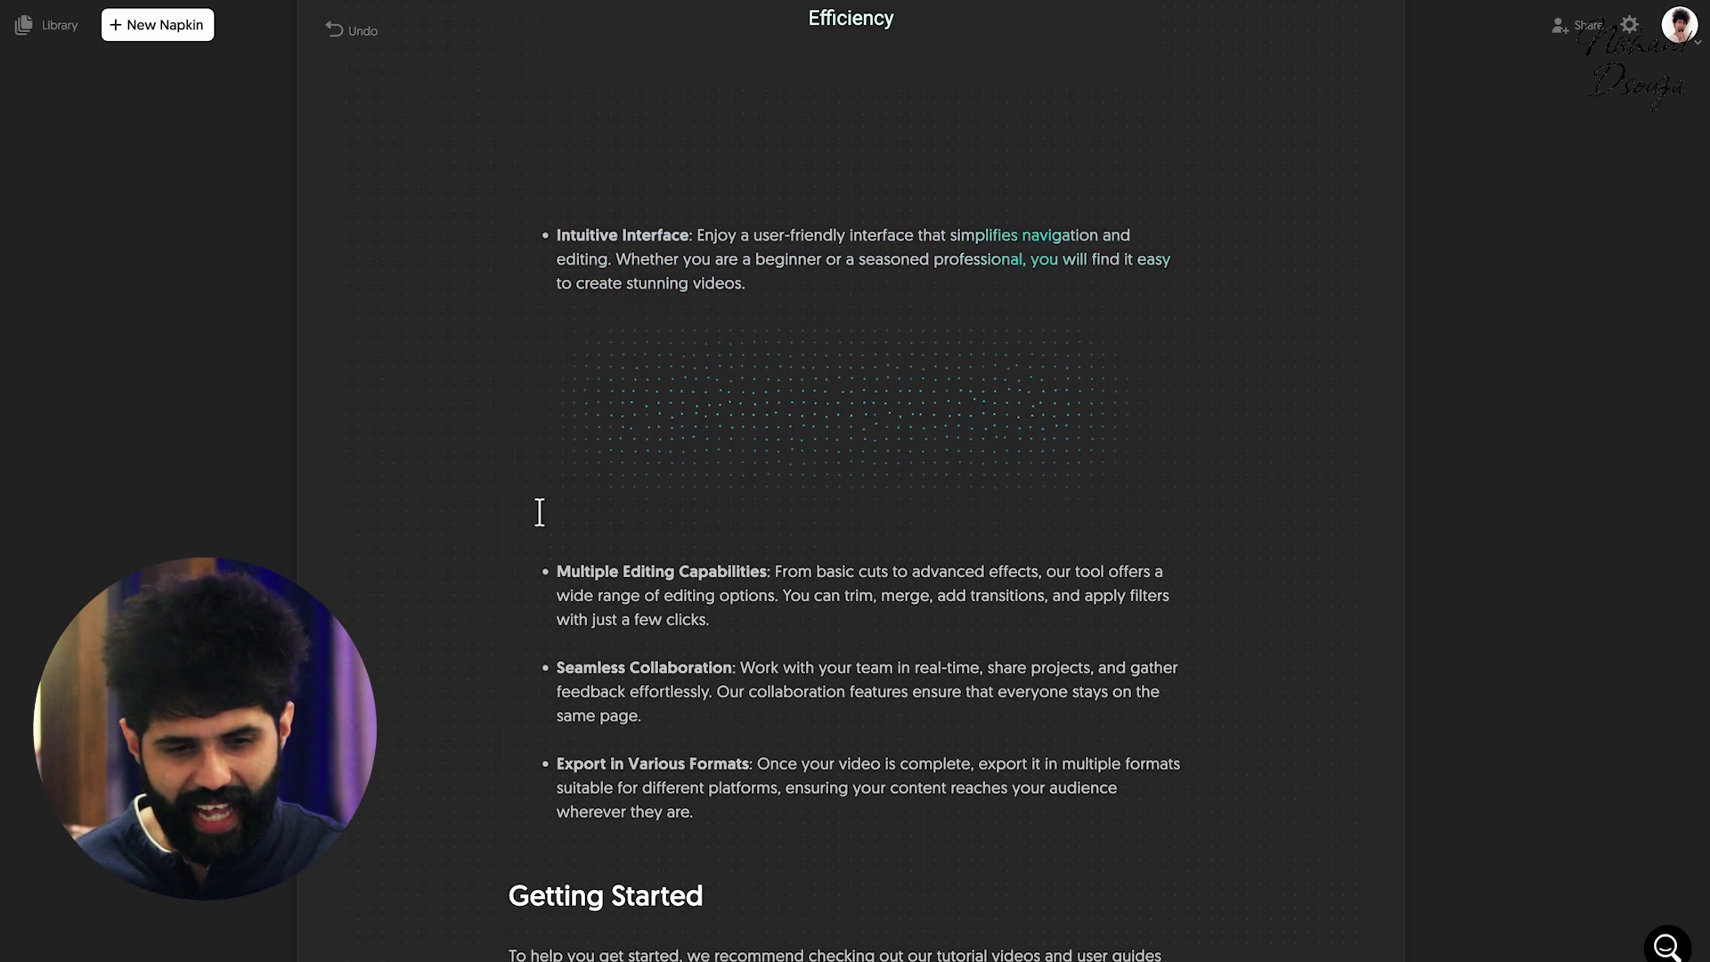
pyautogui.scroll(1, 539, 511)
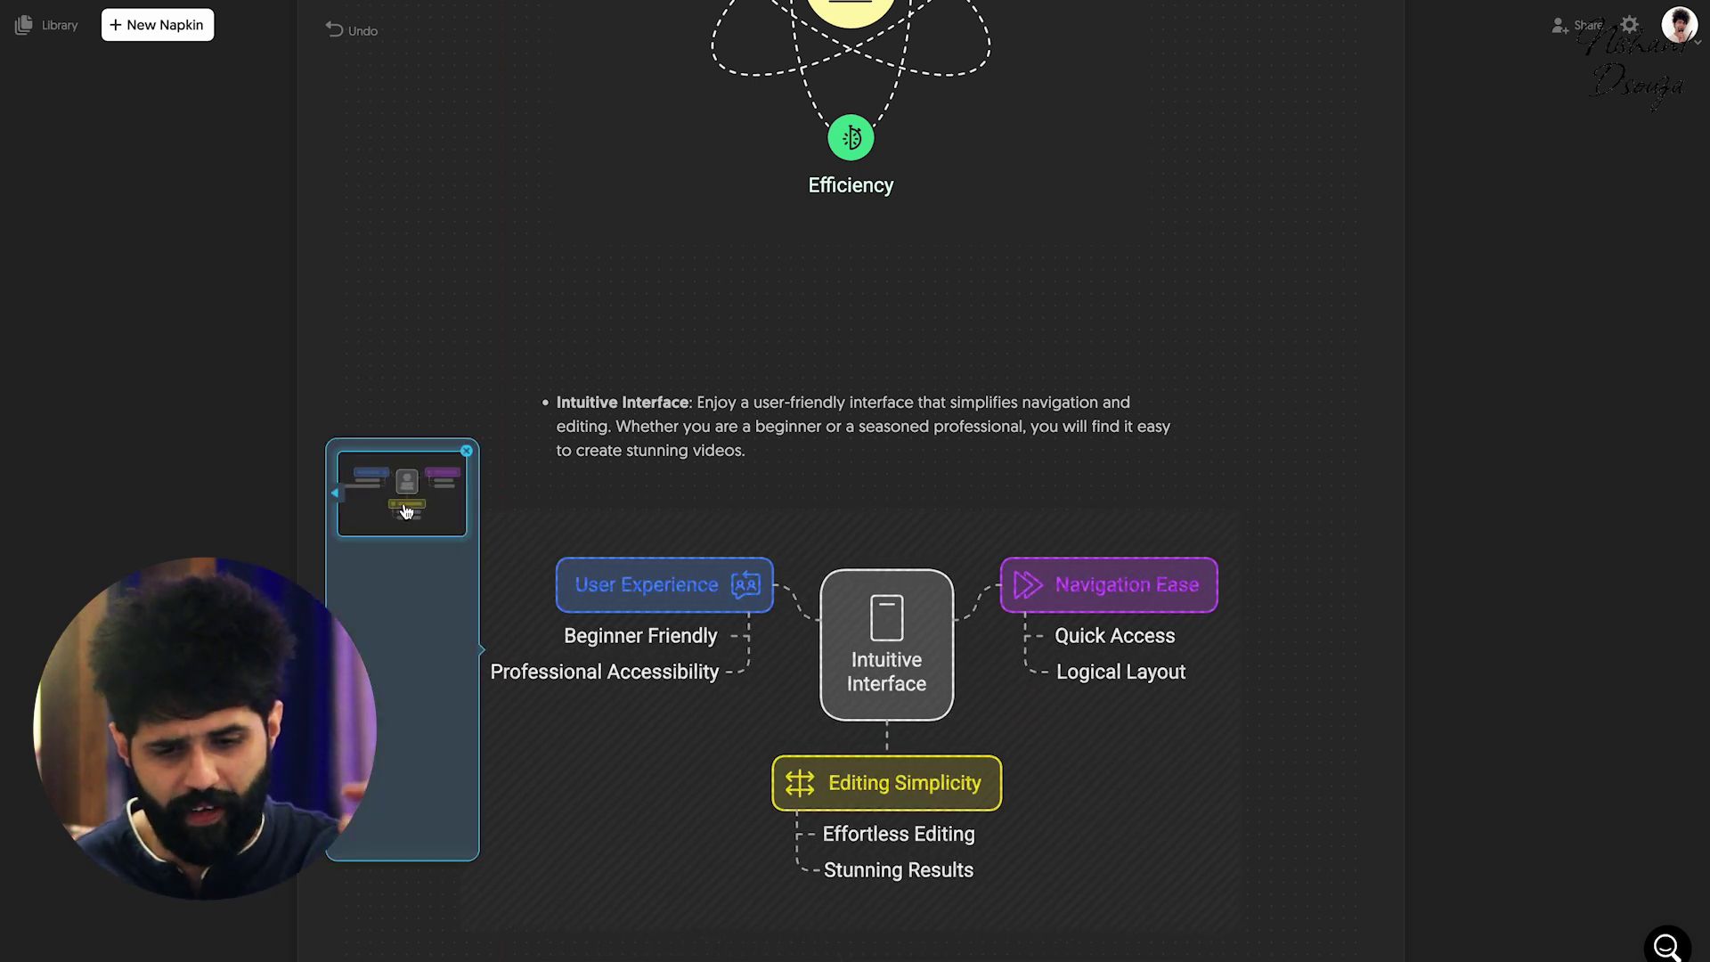
pyautogui.click(405, 512)
# Step: Delete the two blank lines next to the Intuitive Interface diagram
pyautogui.press('BackSpace')
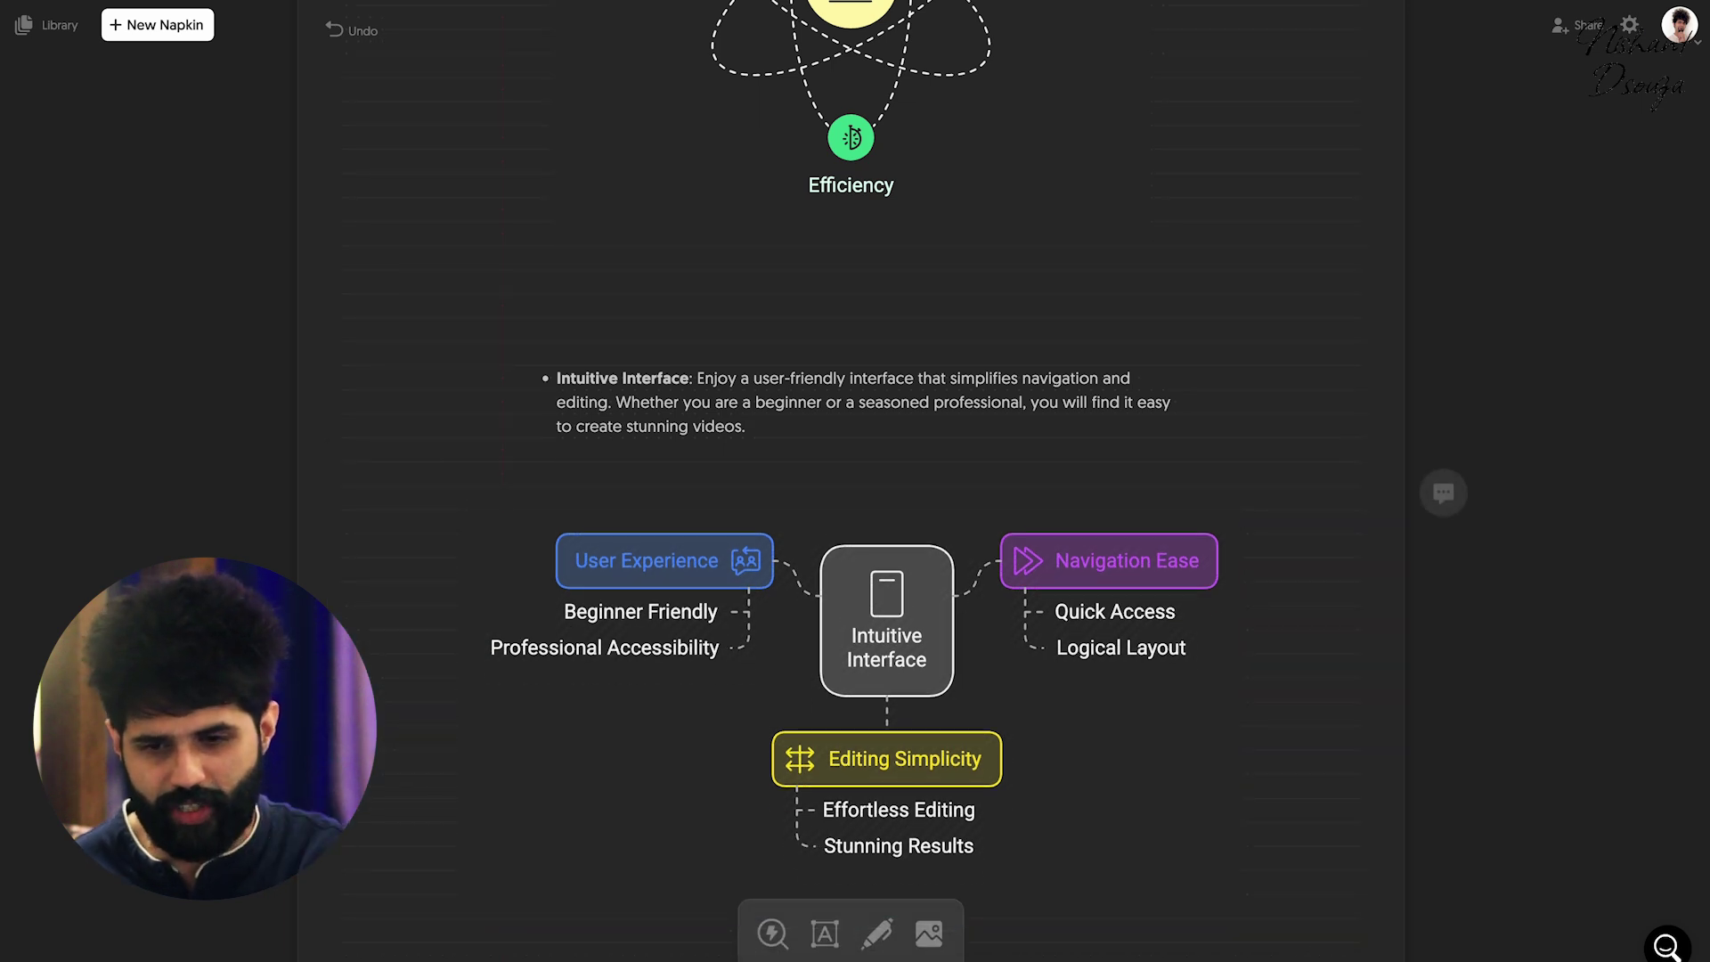
pyautogui.press('BackSpace')
pyautogui.press('BackSpace')
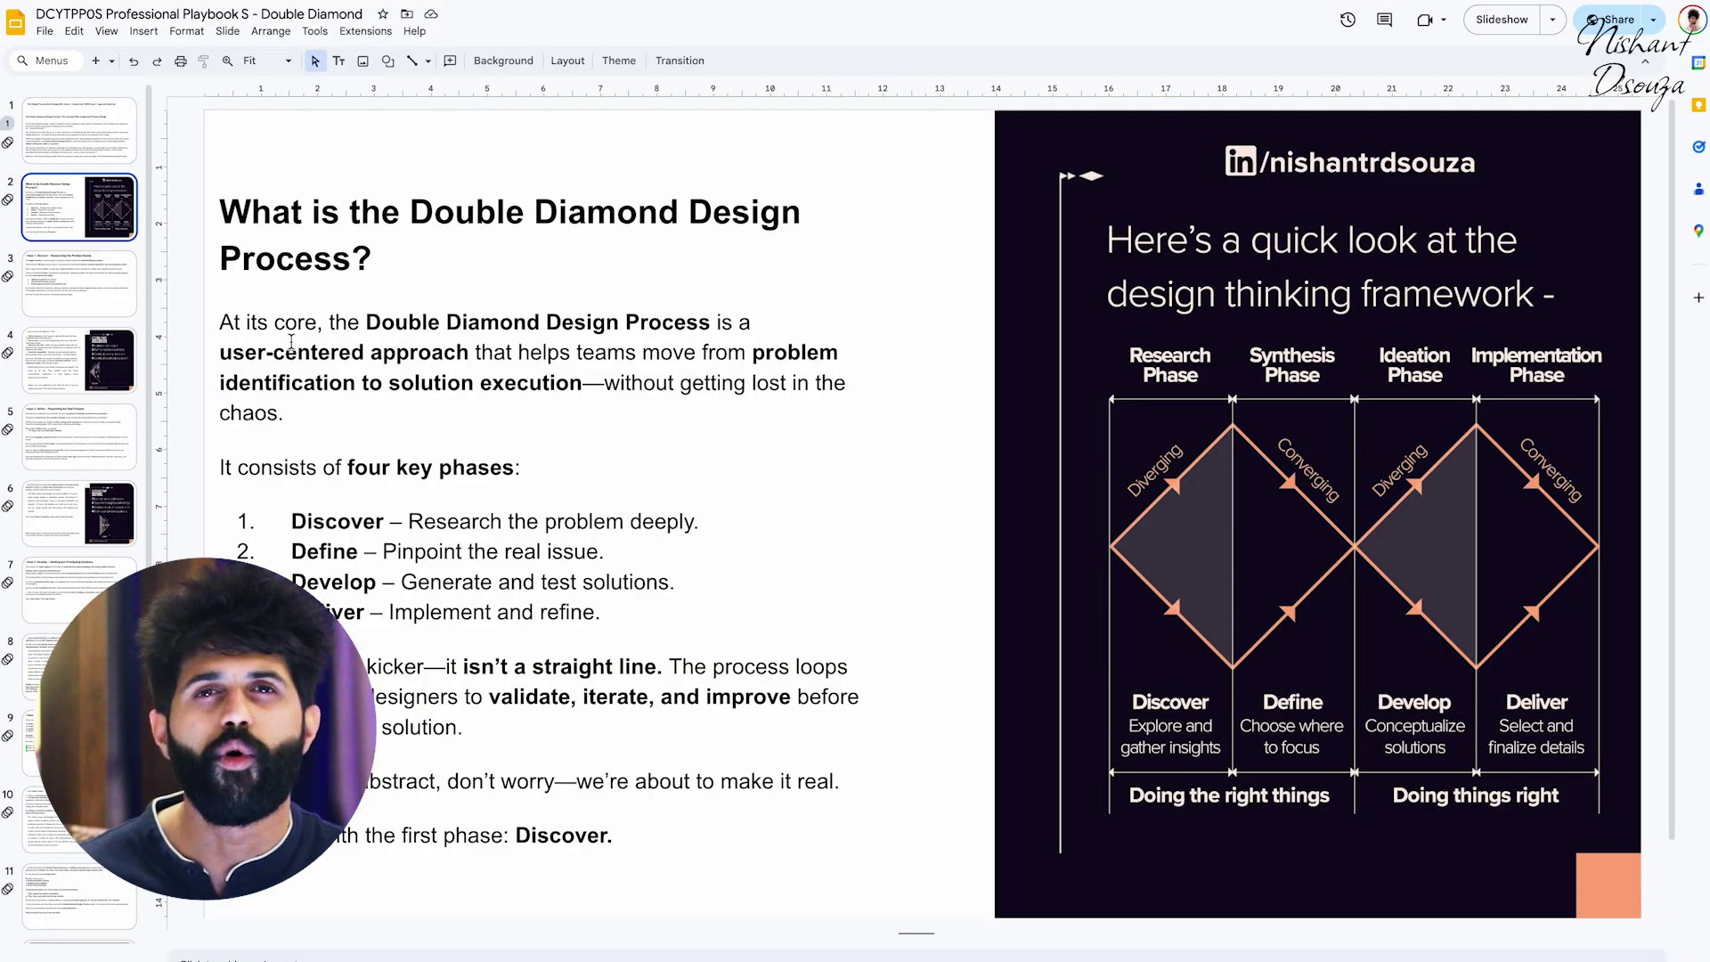
# Step: Select all of the Double Diamond explanation text in the slide's text box
pyautogui.click(290, 342)
pyautogui.hotkey('ctrl', 'a')
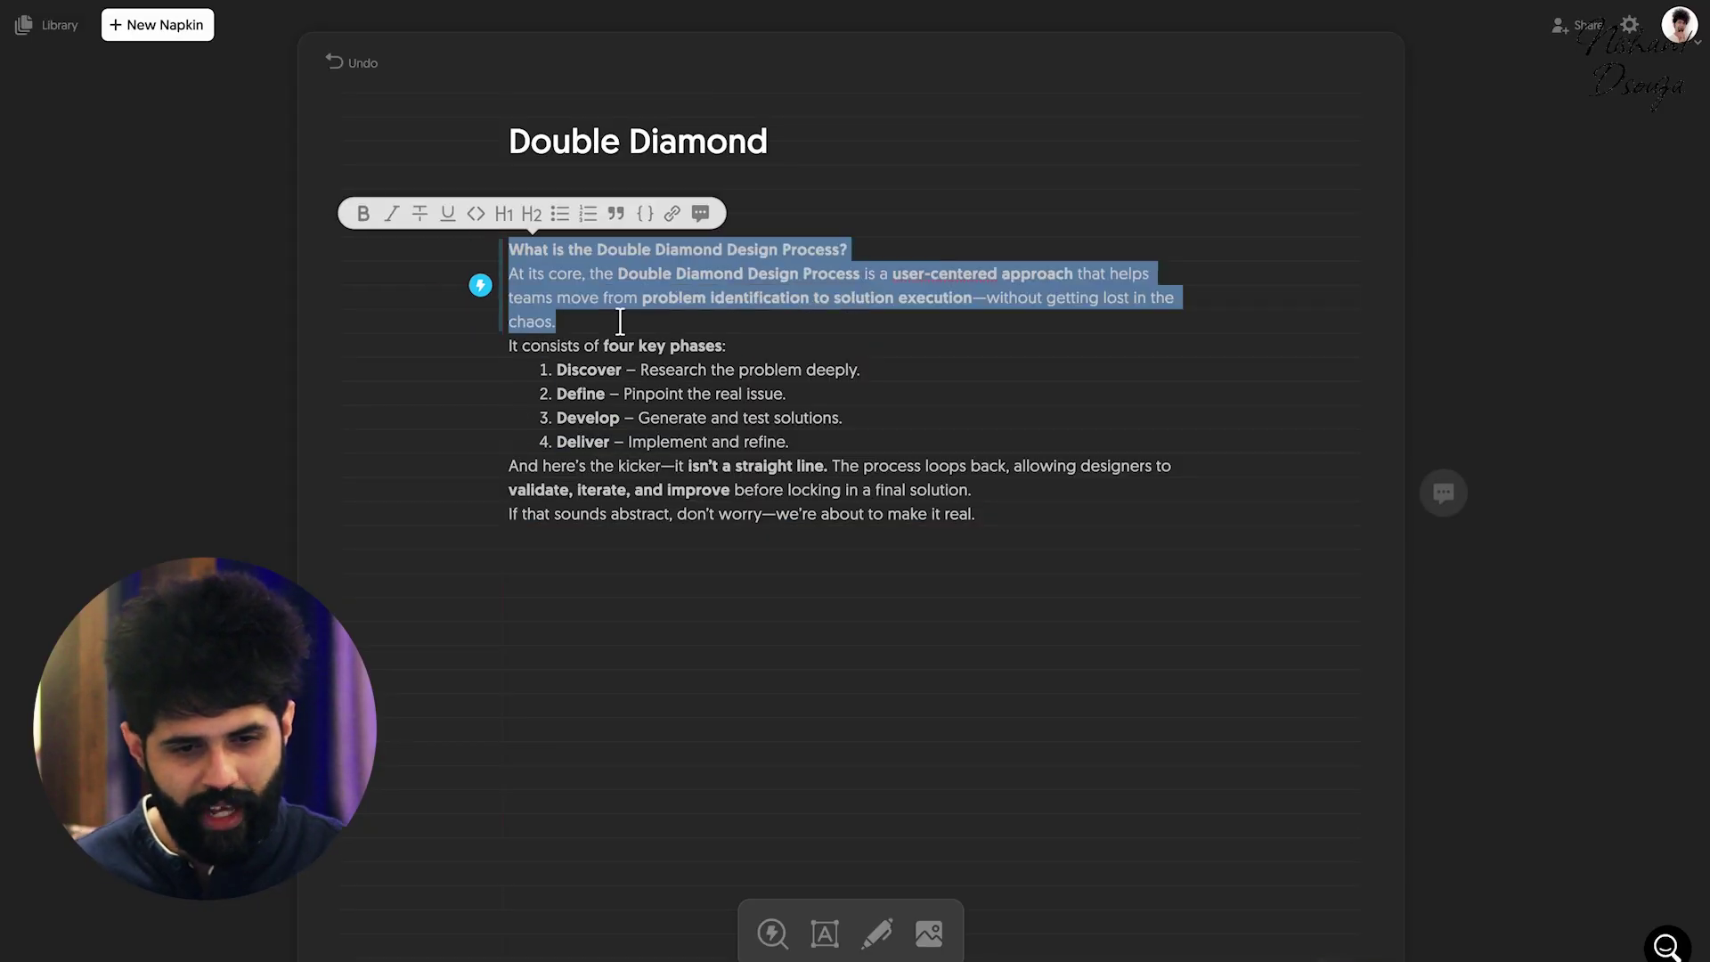
# Step: Give the opening paragraph a layered-diamond visual and remove the blank line beneath it
pyautogui.click(481, 287)
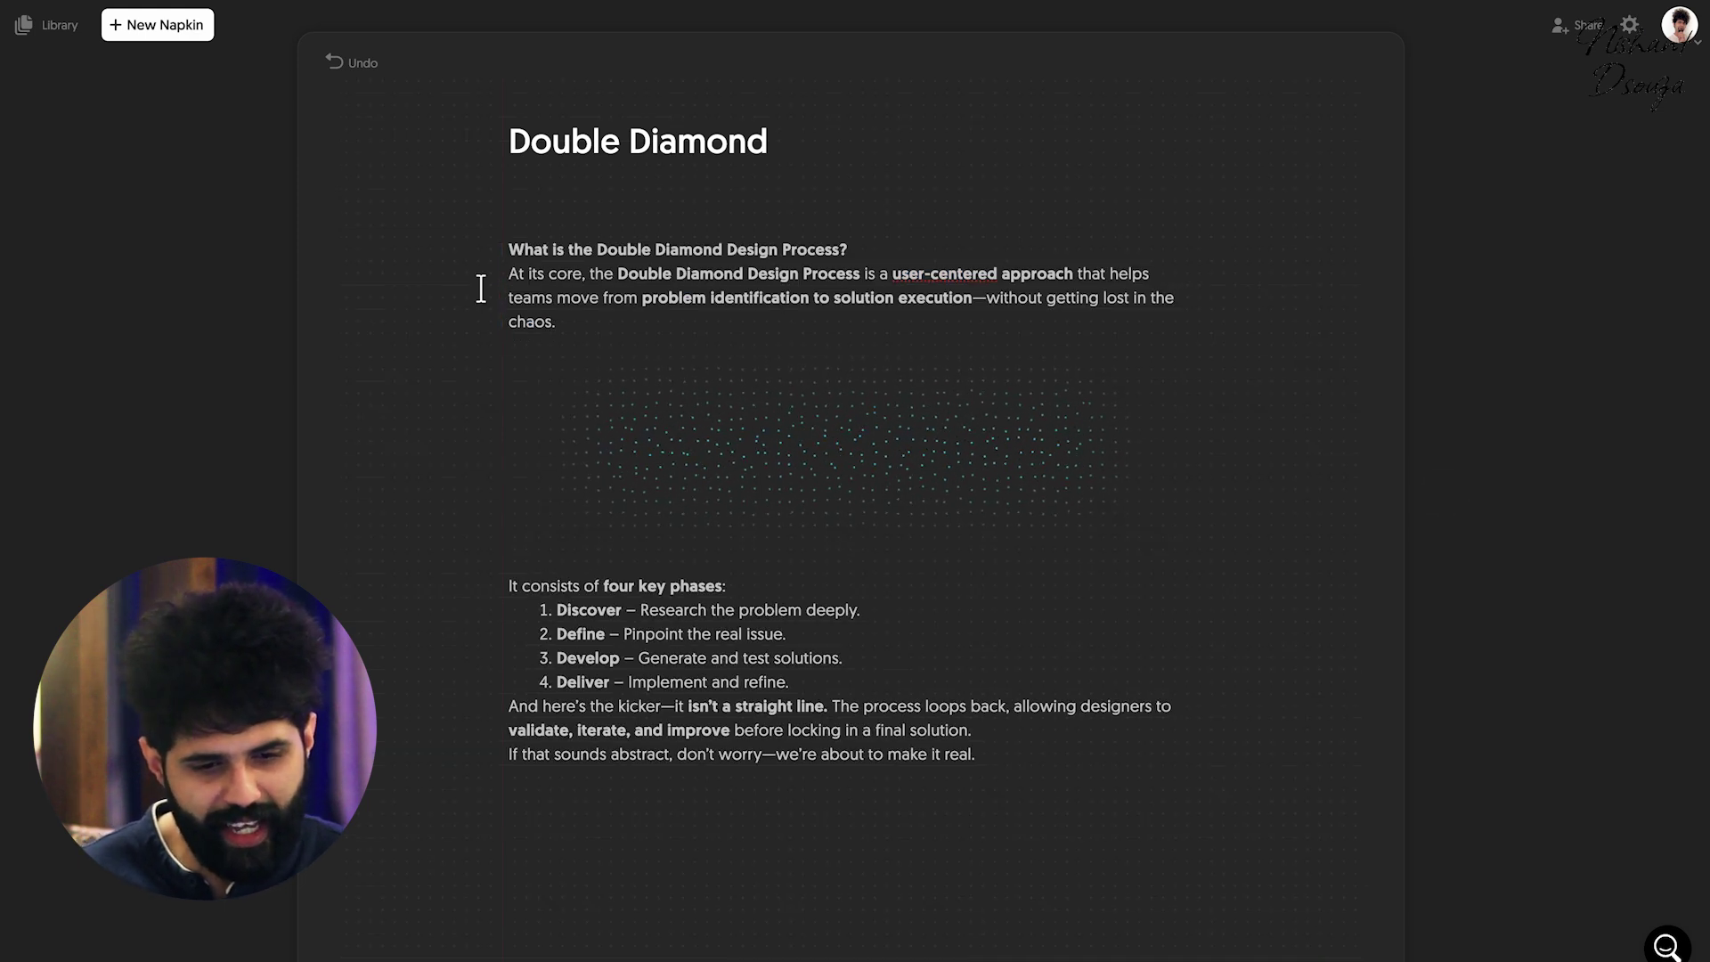
pyautogui.scroll(-1, 464, 310)
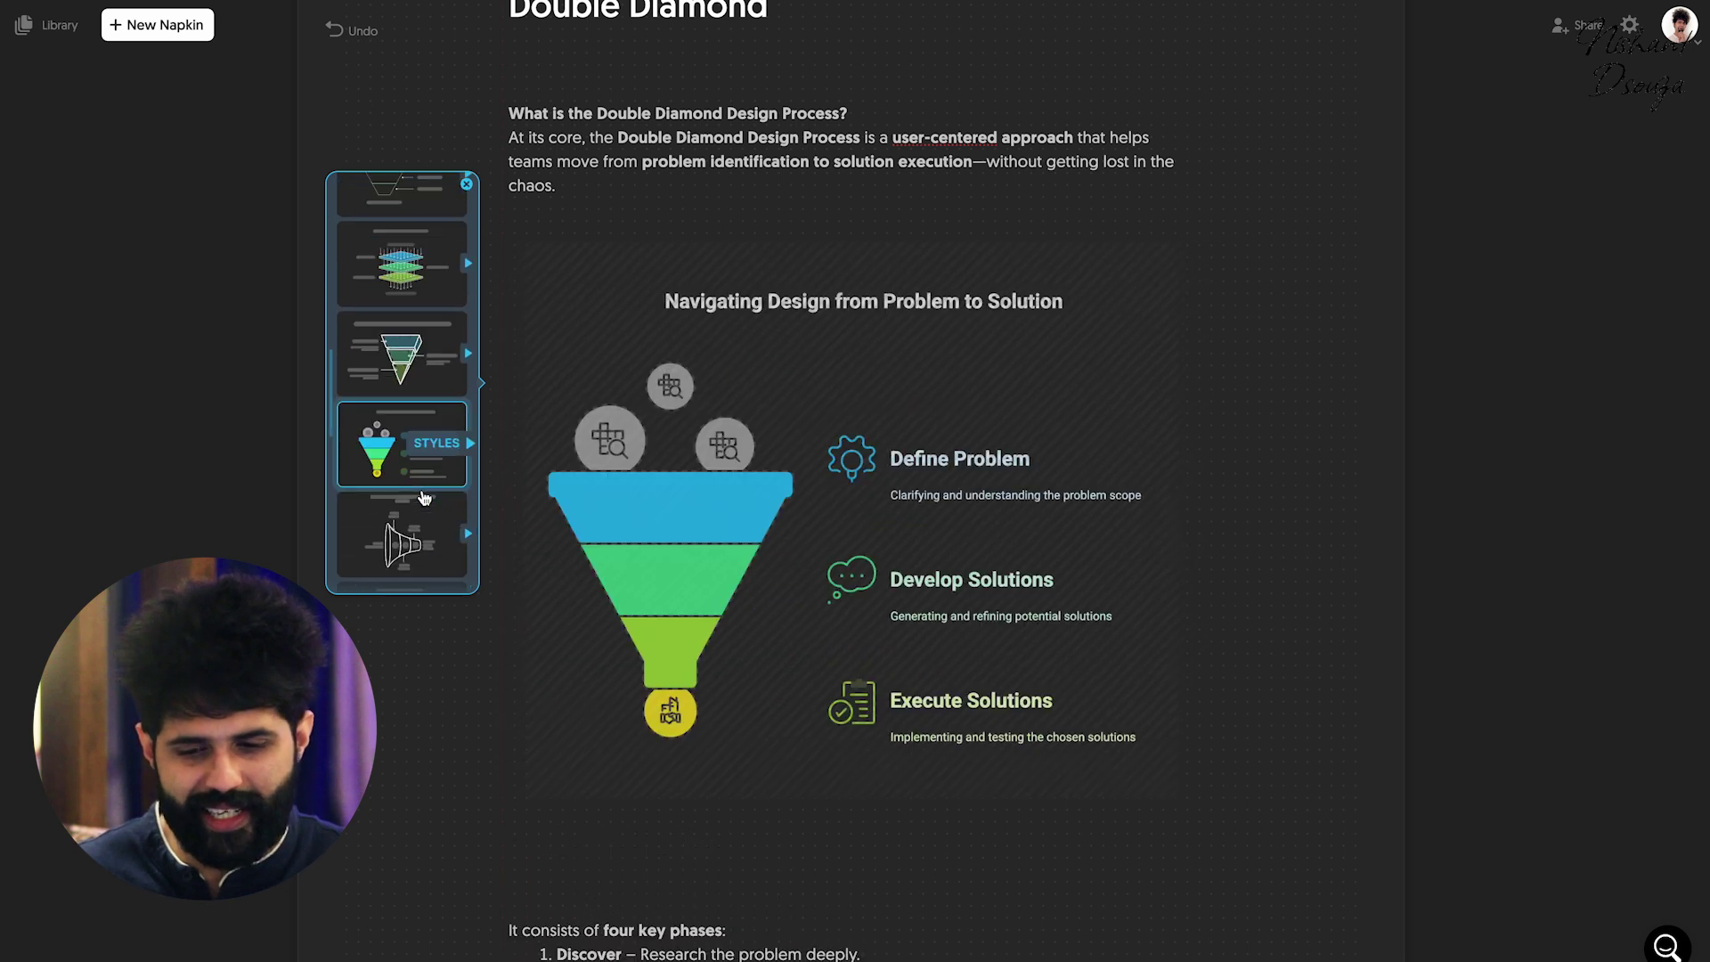
pyautogui.scroll(-1, 424, 498)
pyautogui.scroll(-2, 423, 497)
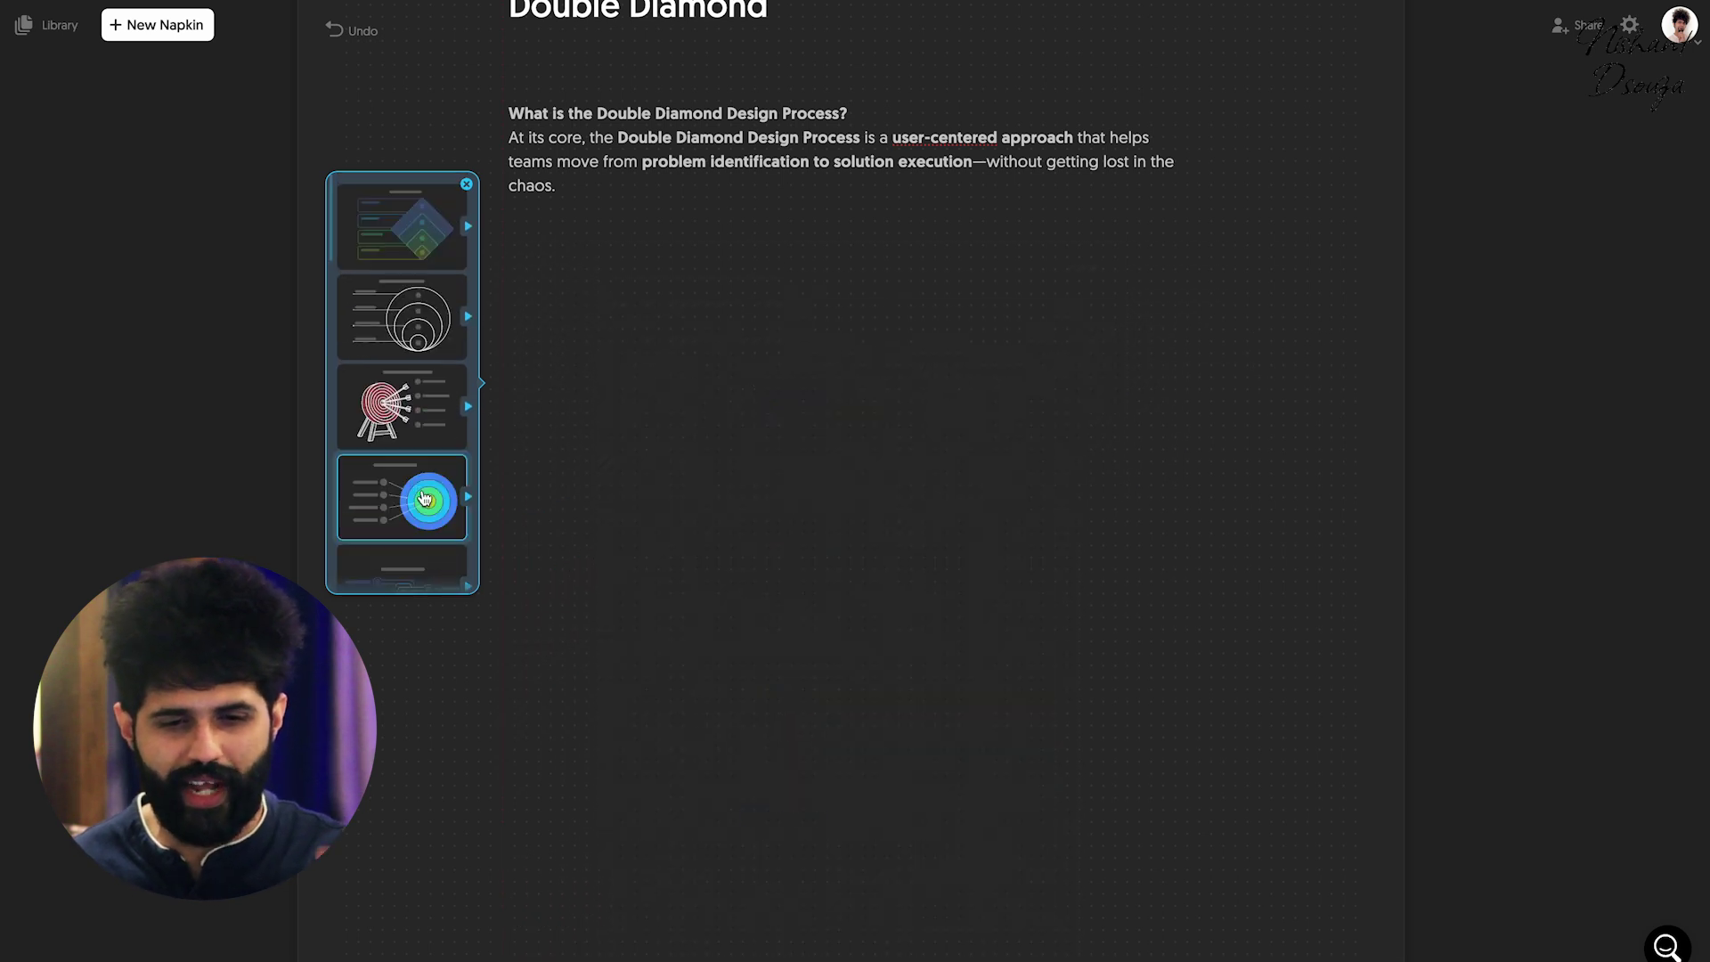
pyautogui.scroll(-2, 424, 497)
pyautogui.click(423, 498)
pyautogui.scroll(-1, 657, 514)
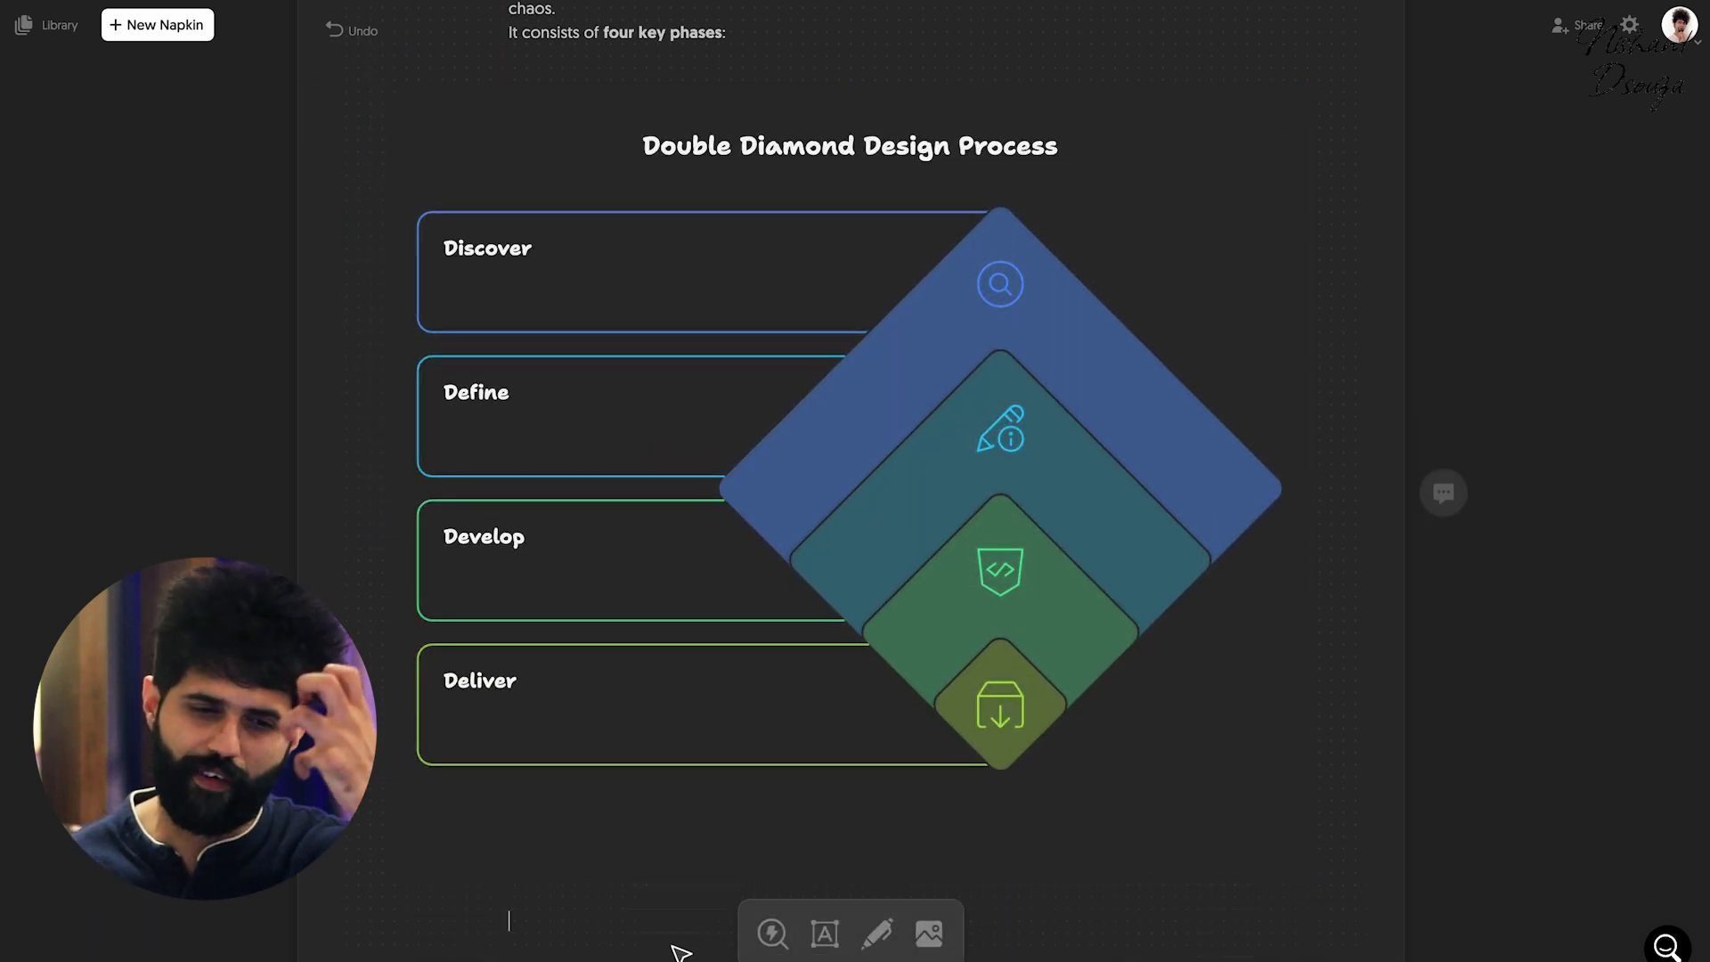
pyautogui.scroll(2, 668, 943)
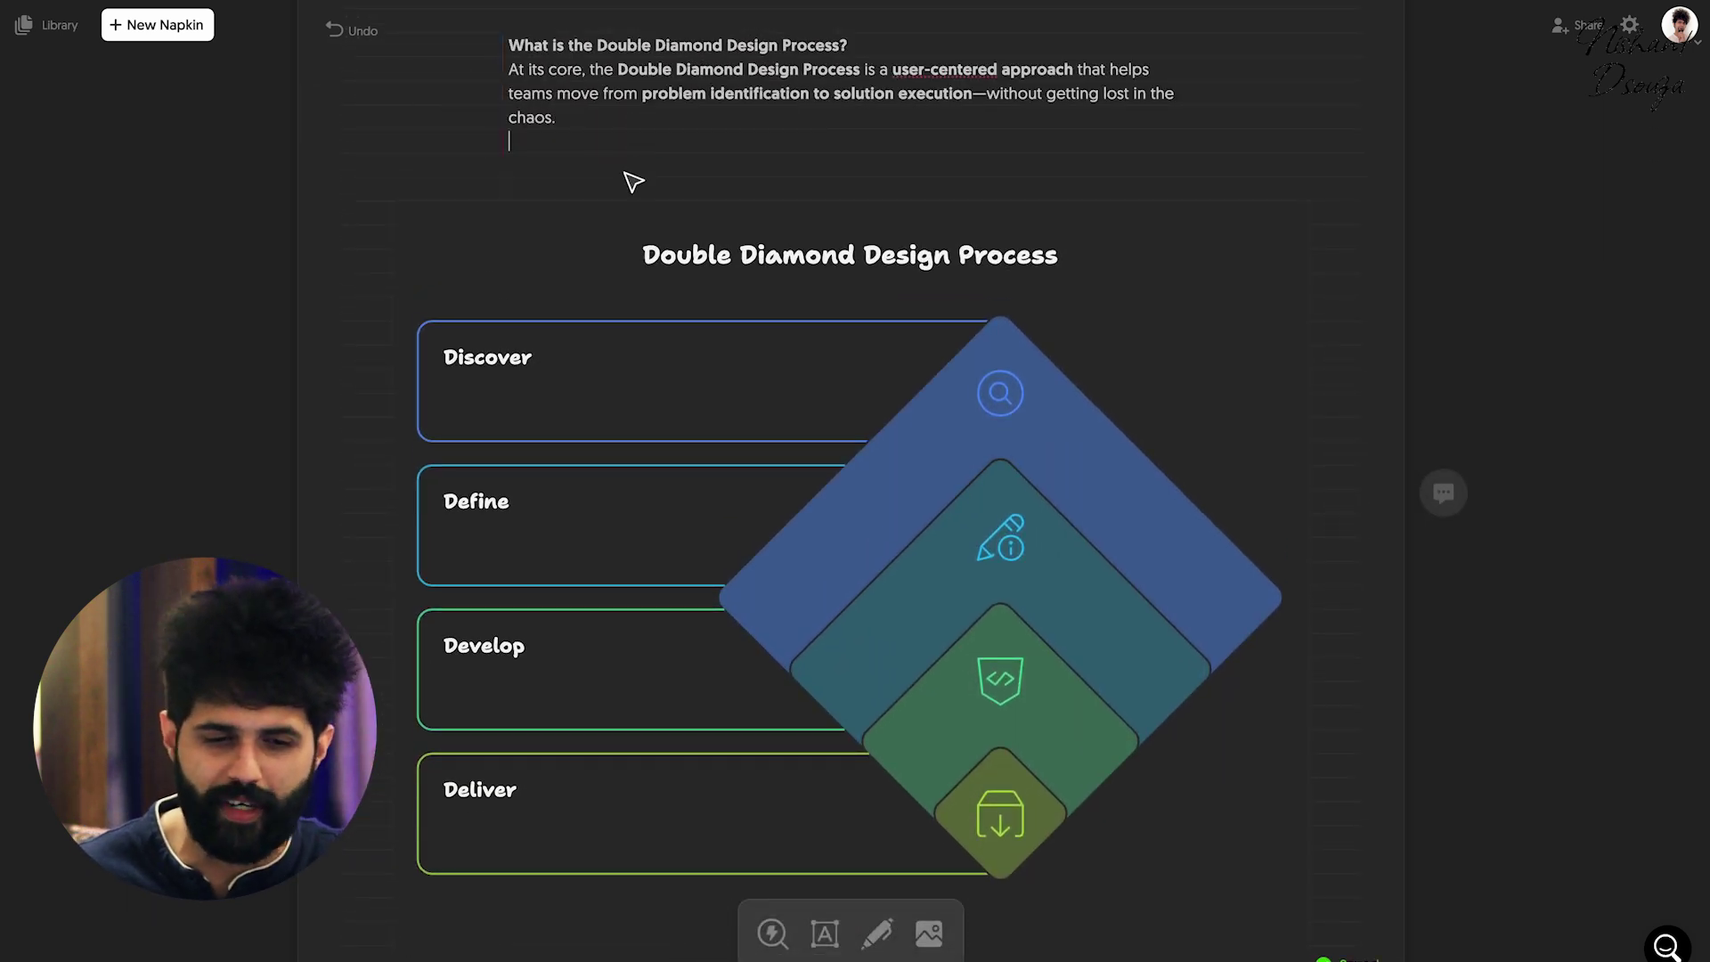
pyautogui.scroll(-3, 535, 536)
pyautogui.click(546, 717)
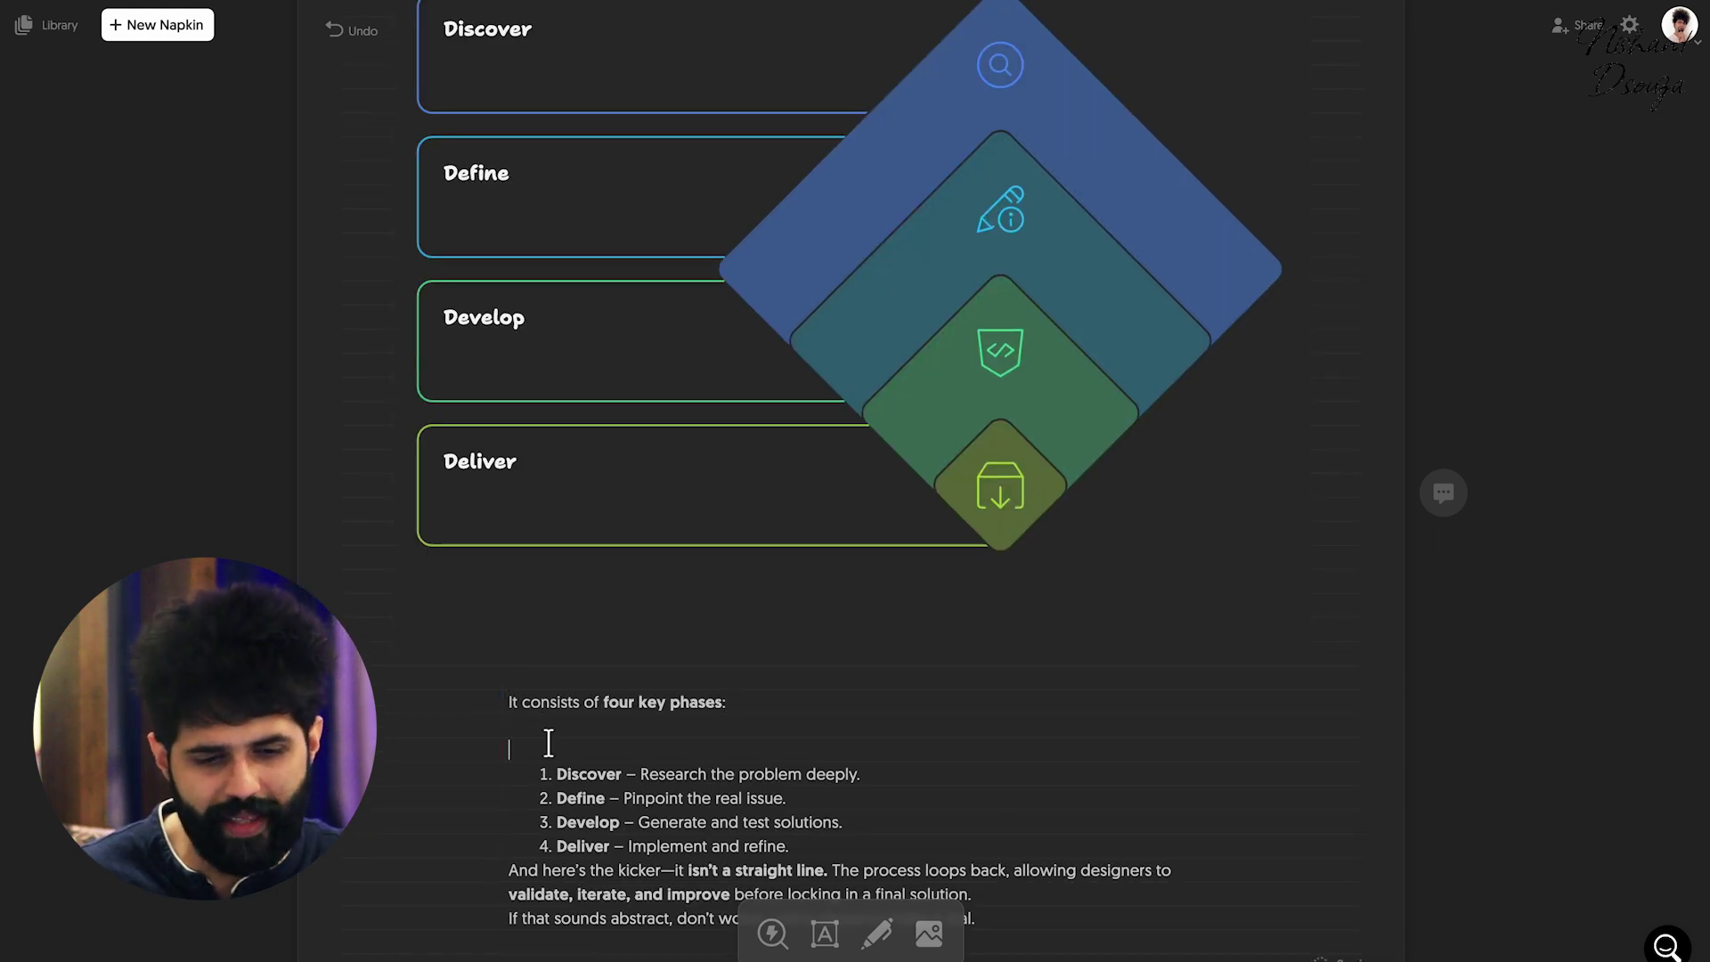
pyautogui.press('BackSpace')
pyautogui.scroll(-1, 562, 708)
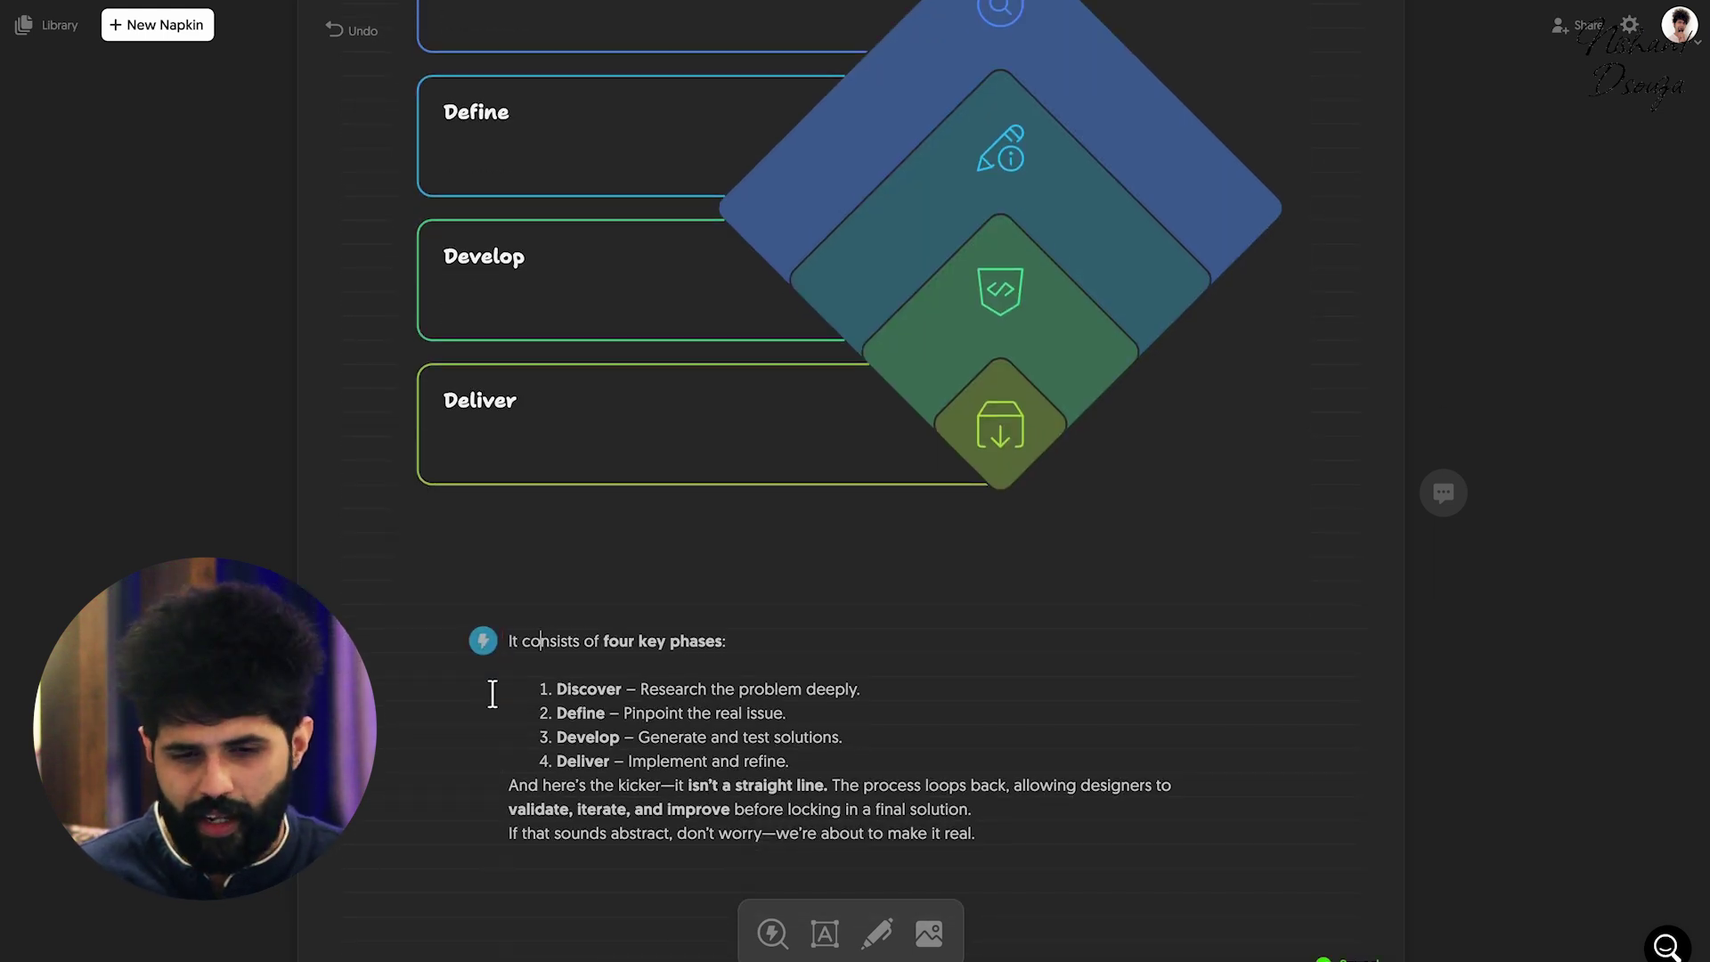
# Step: Select the four-phases text block and turn it into an outlined butterfly visual
pyautogui.hotkey('ctrl', 'a')
pyautogui.click(686, 813)
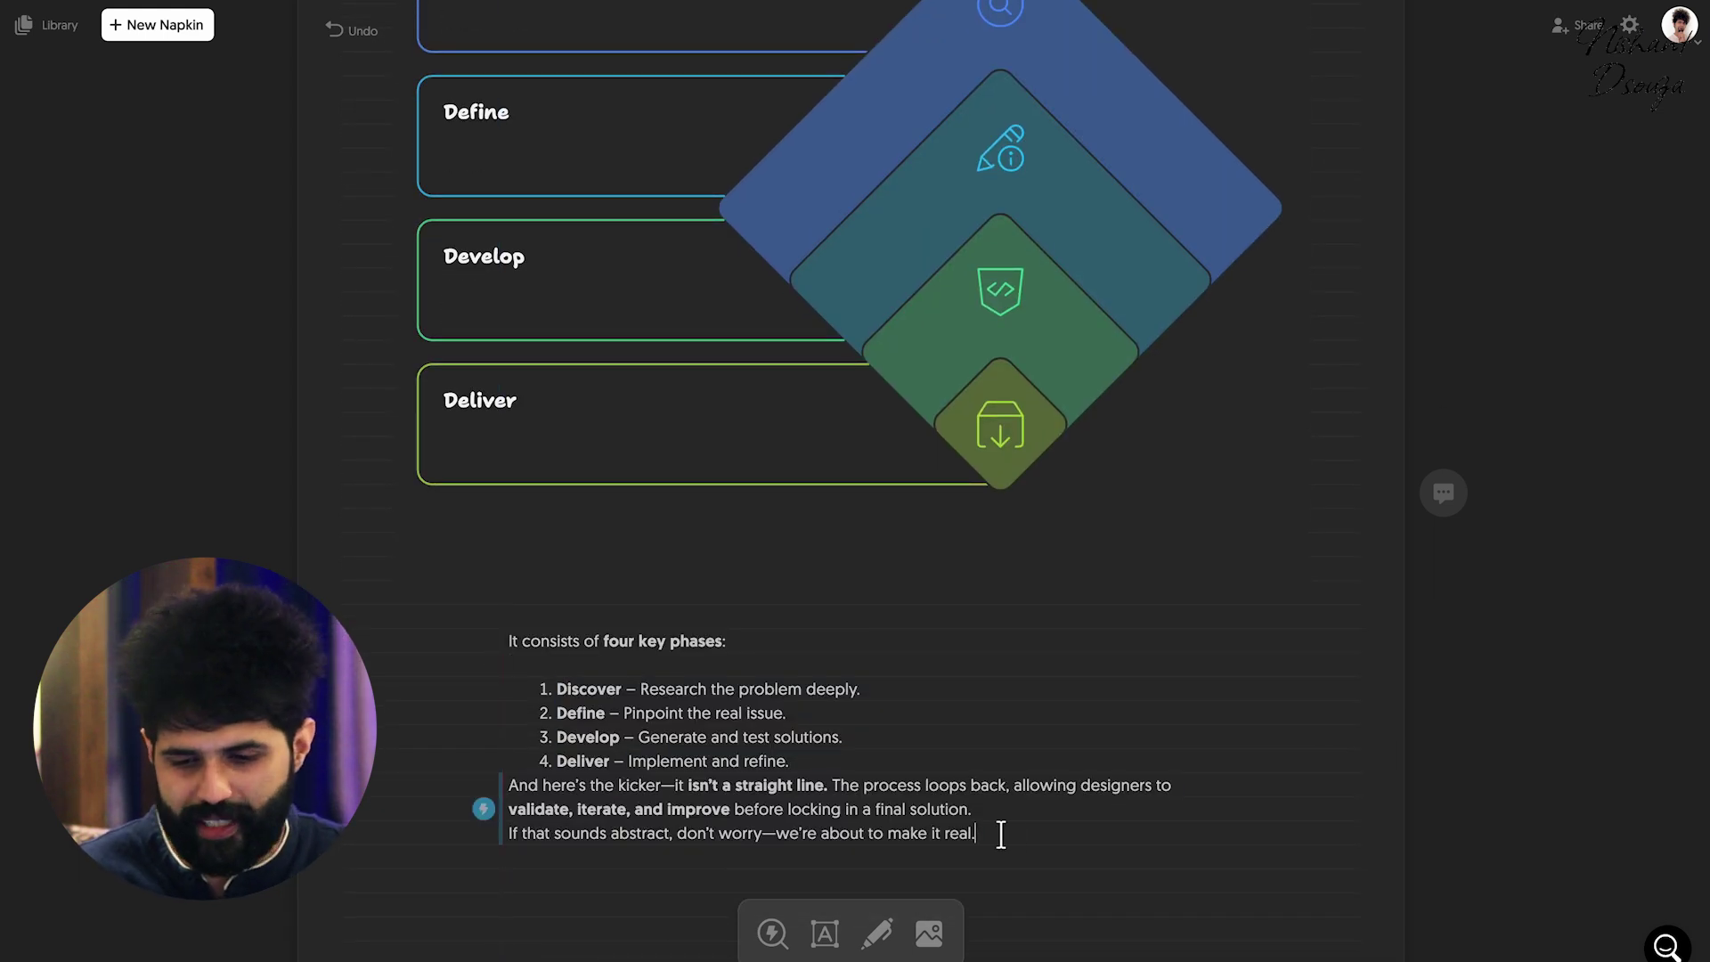
pyautogui.hotkey('ctrl', 'a')
pyautogui.click(480, 738)
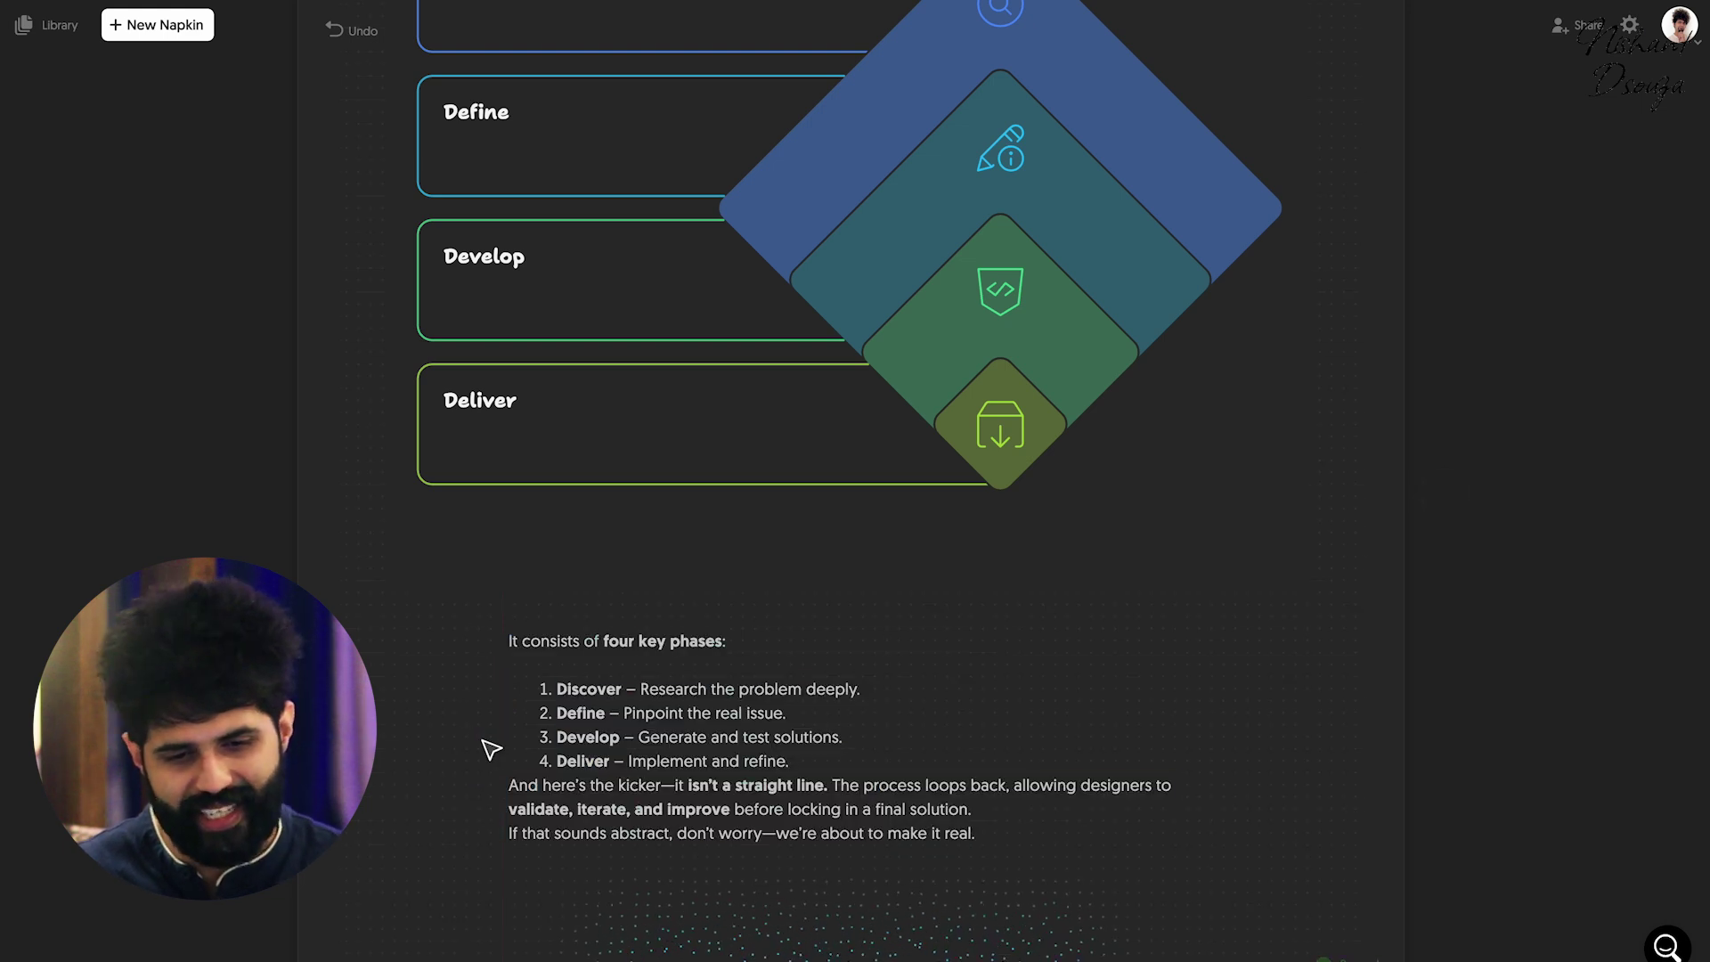
pyautogui.scroll(-3, 483, 747)
pyautogui.scroll(-1, 484, 747)
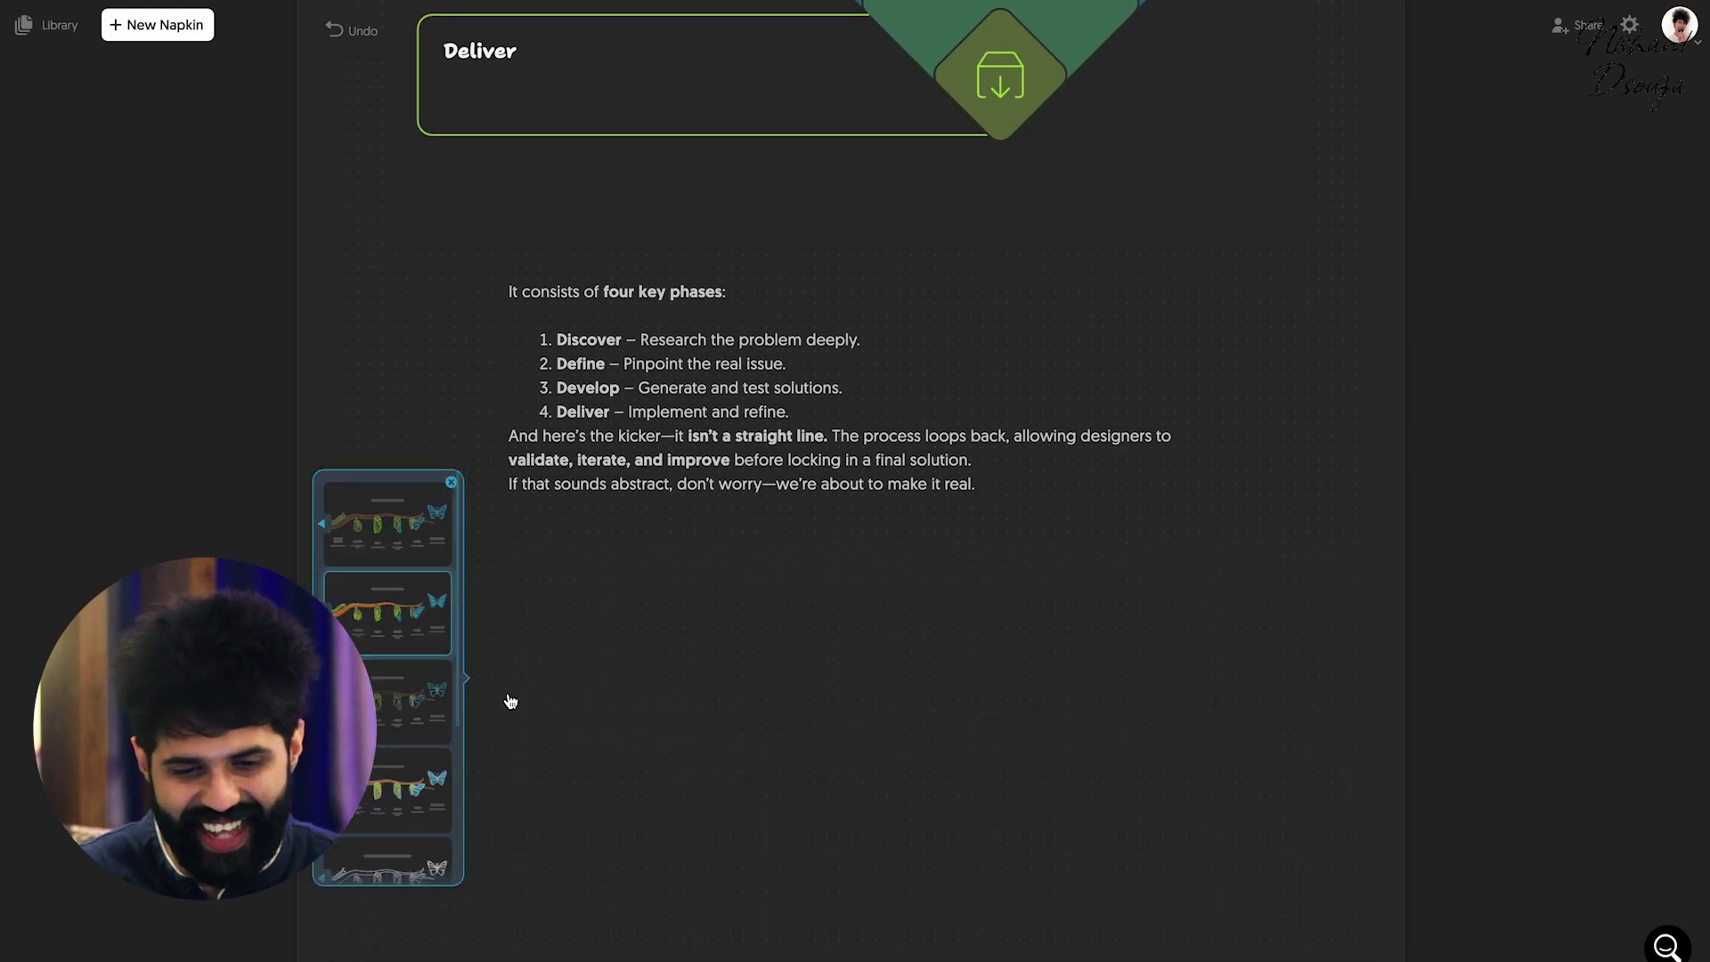
pyautogui.click(372, 521)
pyautogui.scroll(-2, 458, 710)
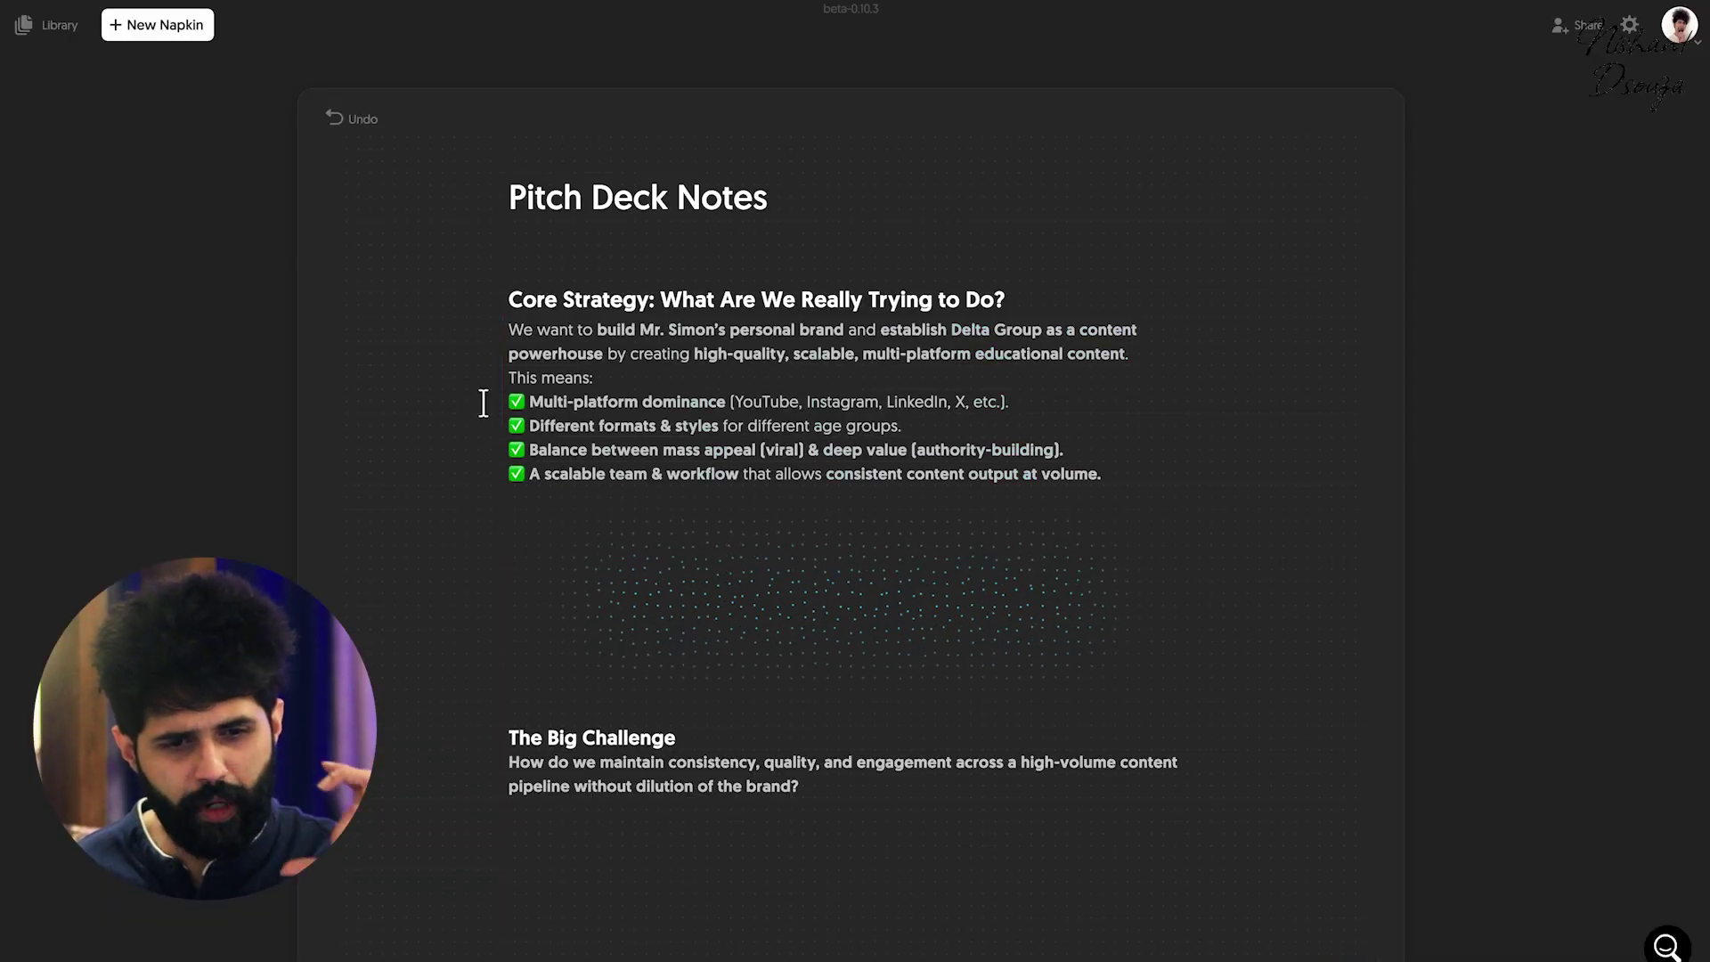
# Step: Generate a Core Strategy visual, trying pyramid, circle, bulb, orbit and funnel layouts before choosing four-quadrant
pyautogui.click(441, 414)
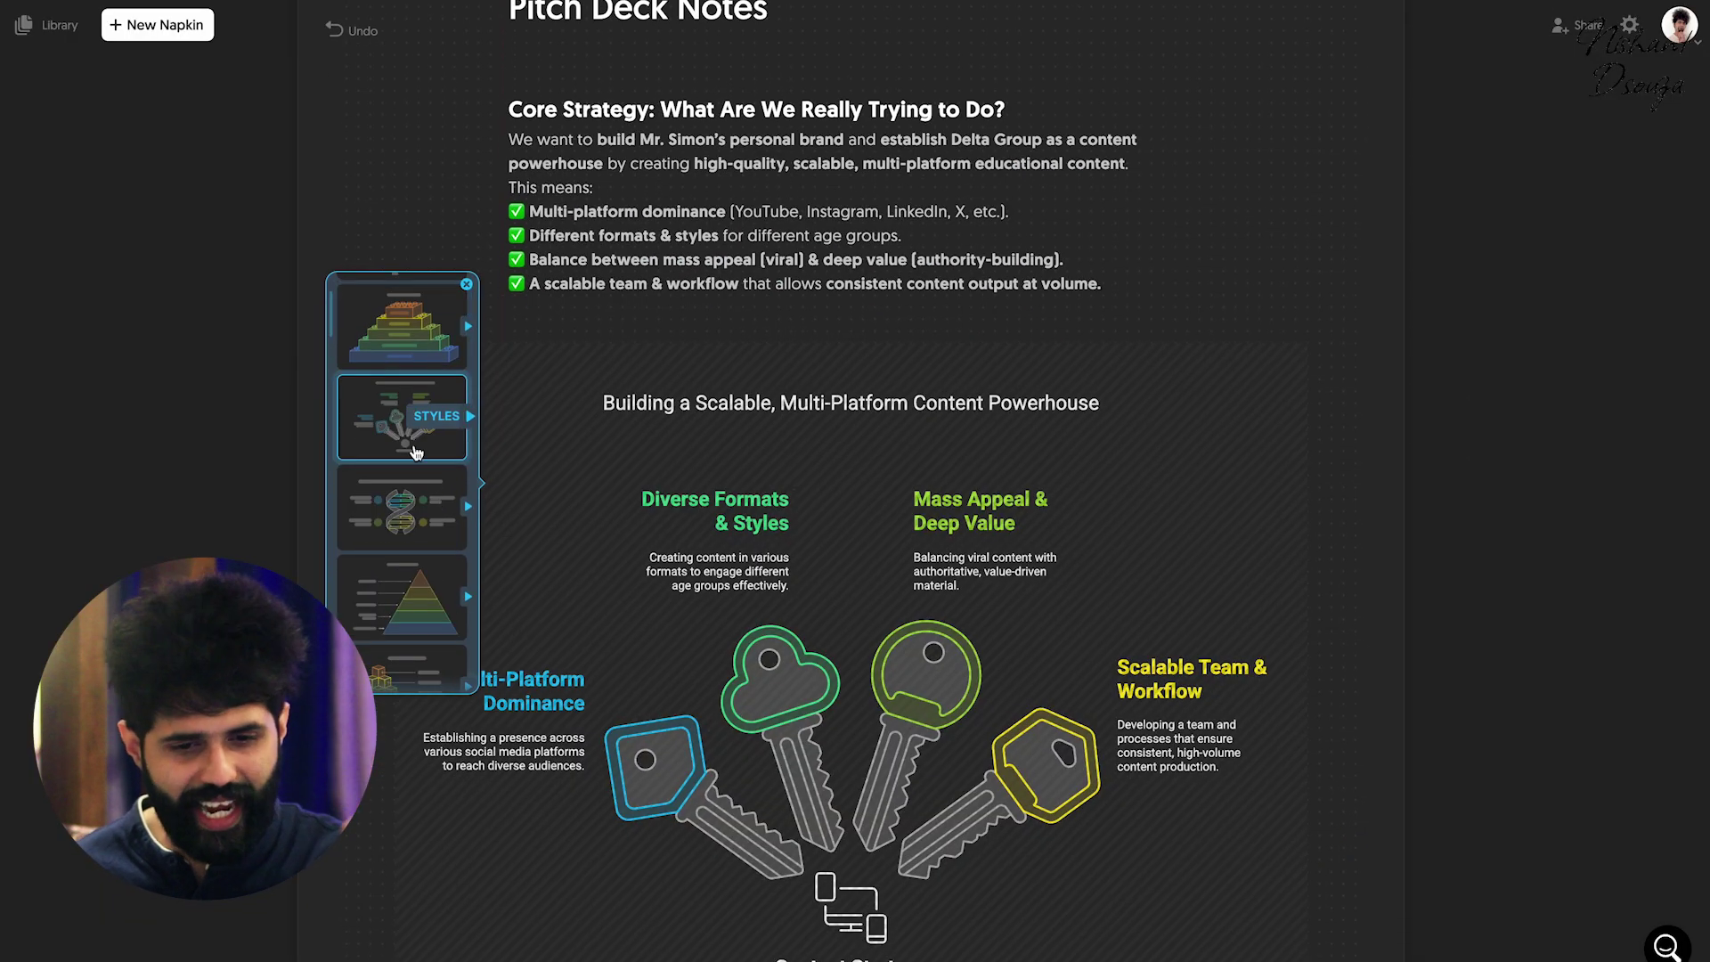
pyautogui.click(418, 505)
pyautogui.scroll(-3, 417, 506)
pyautogui.click(418, 596)
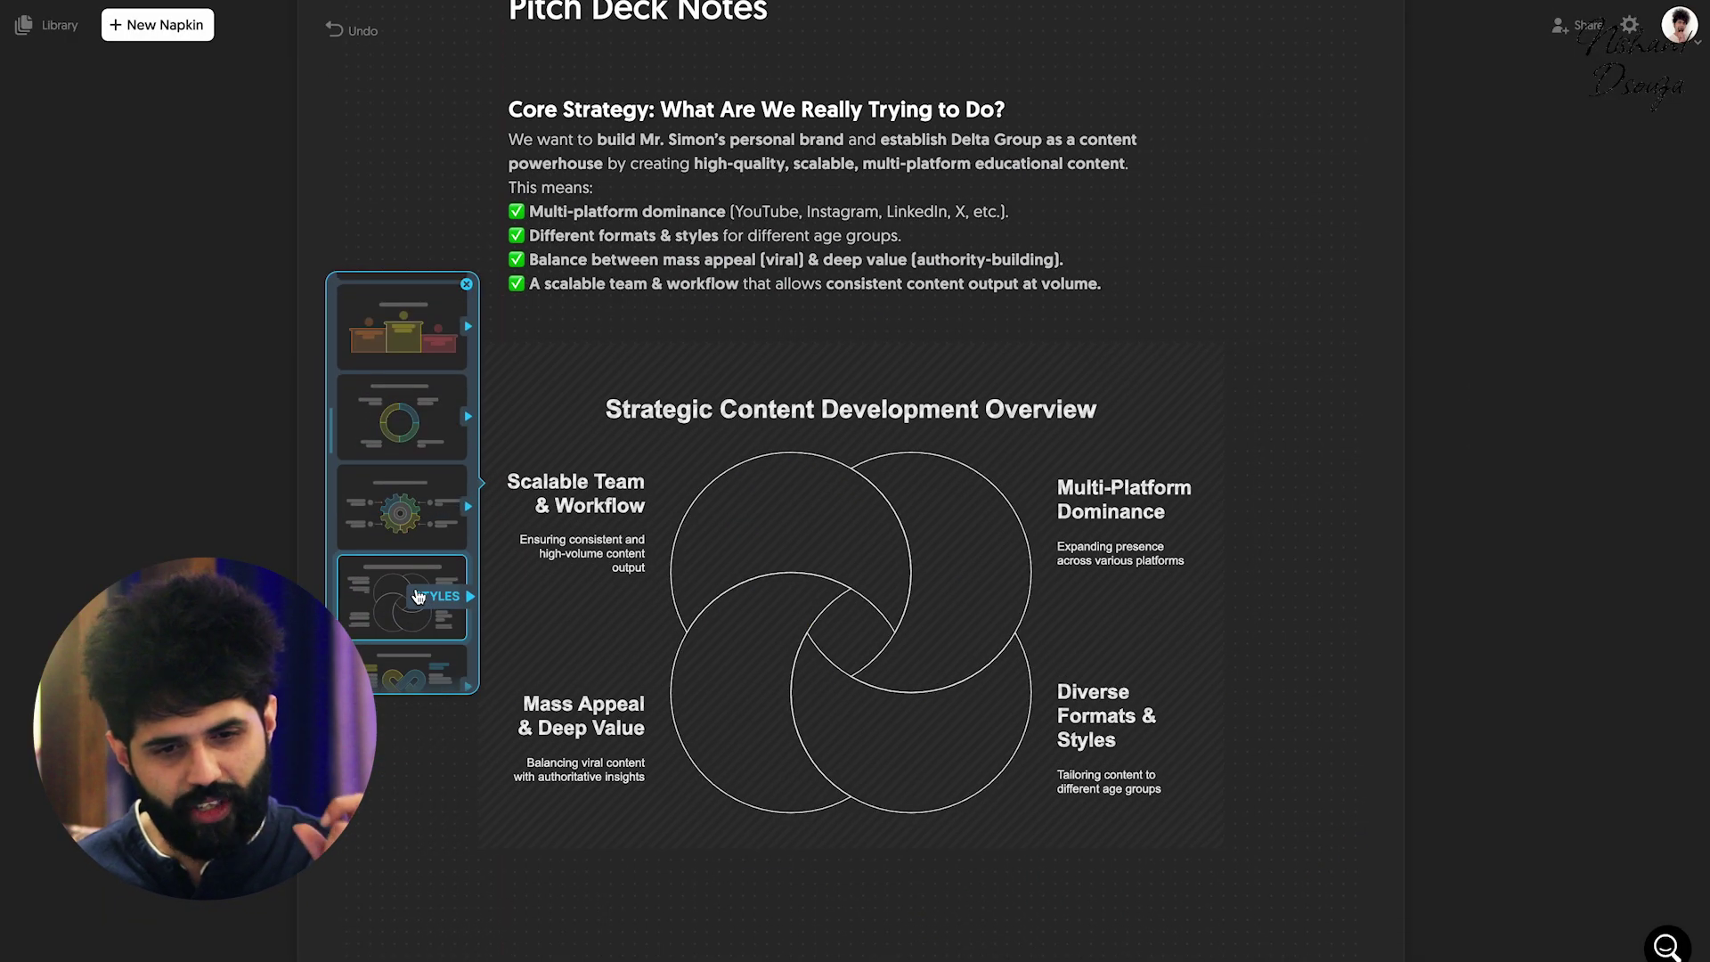
pyautogui.scroll(-1, 419, 596)
pyautogui.click(415, 673)
pyautogui.scroll(-3, 415, 672)
pyautogui.click(415, 558)
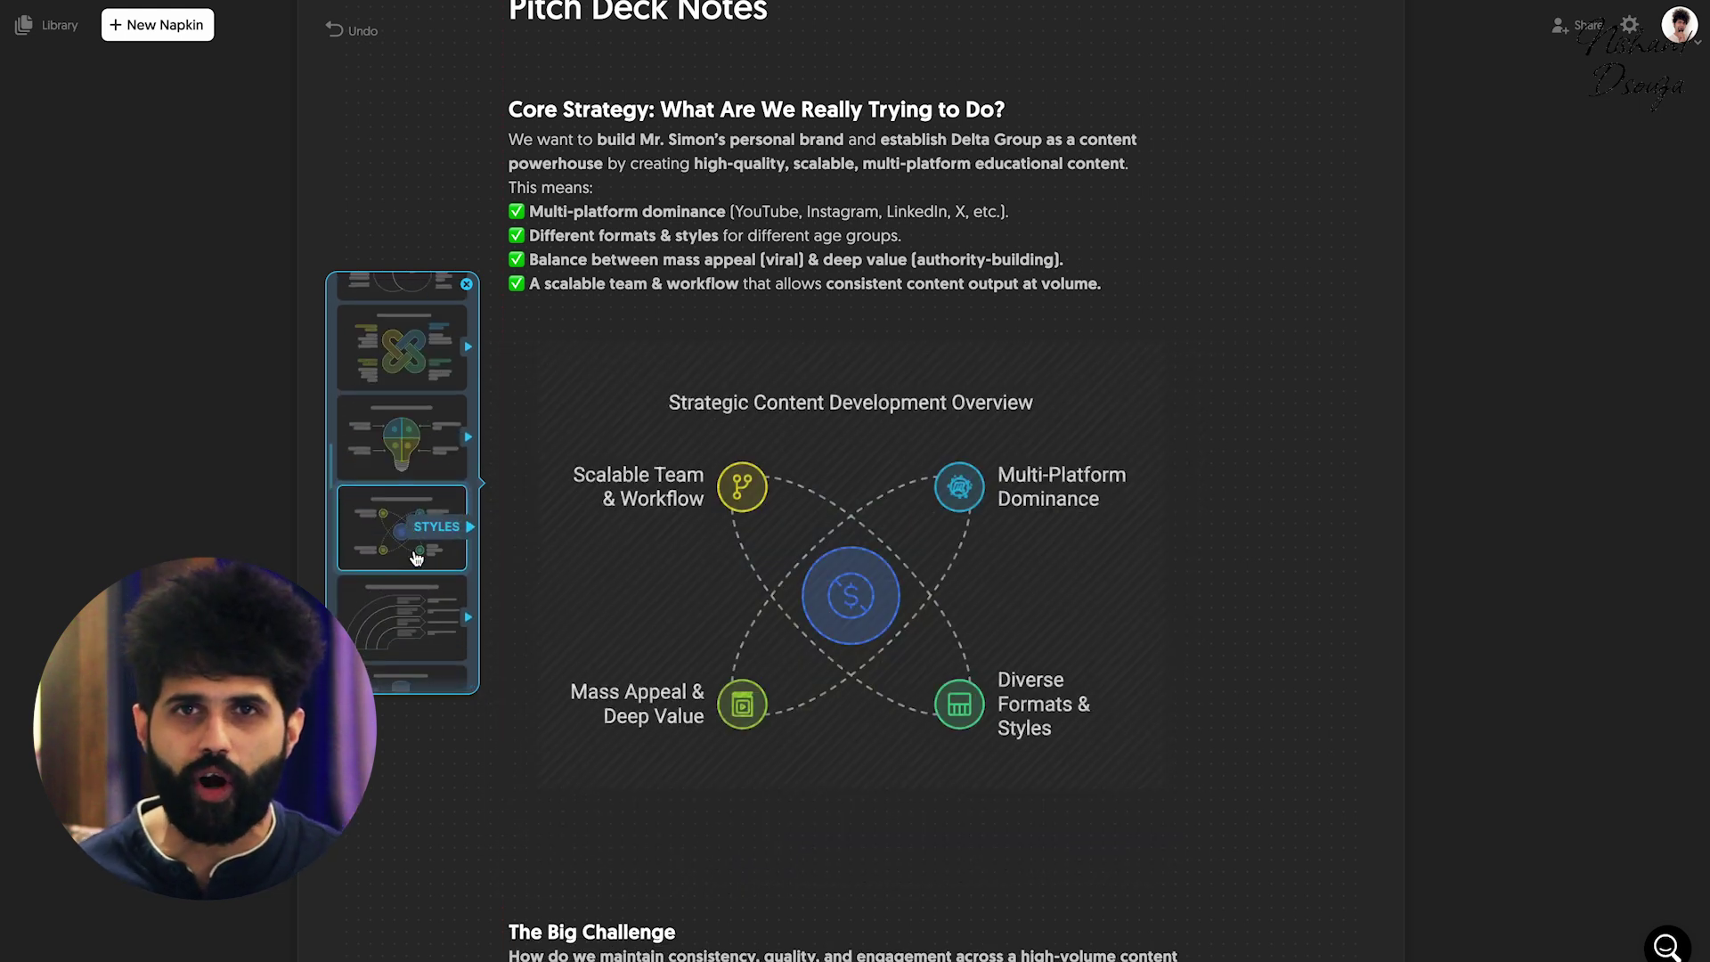
pyautogui.scroll(-2, 415, 544)
pyautogui.click(406, 610)
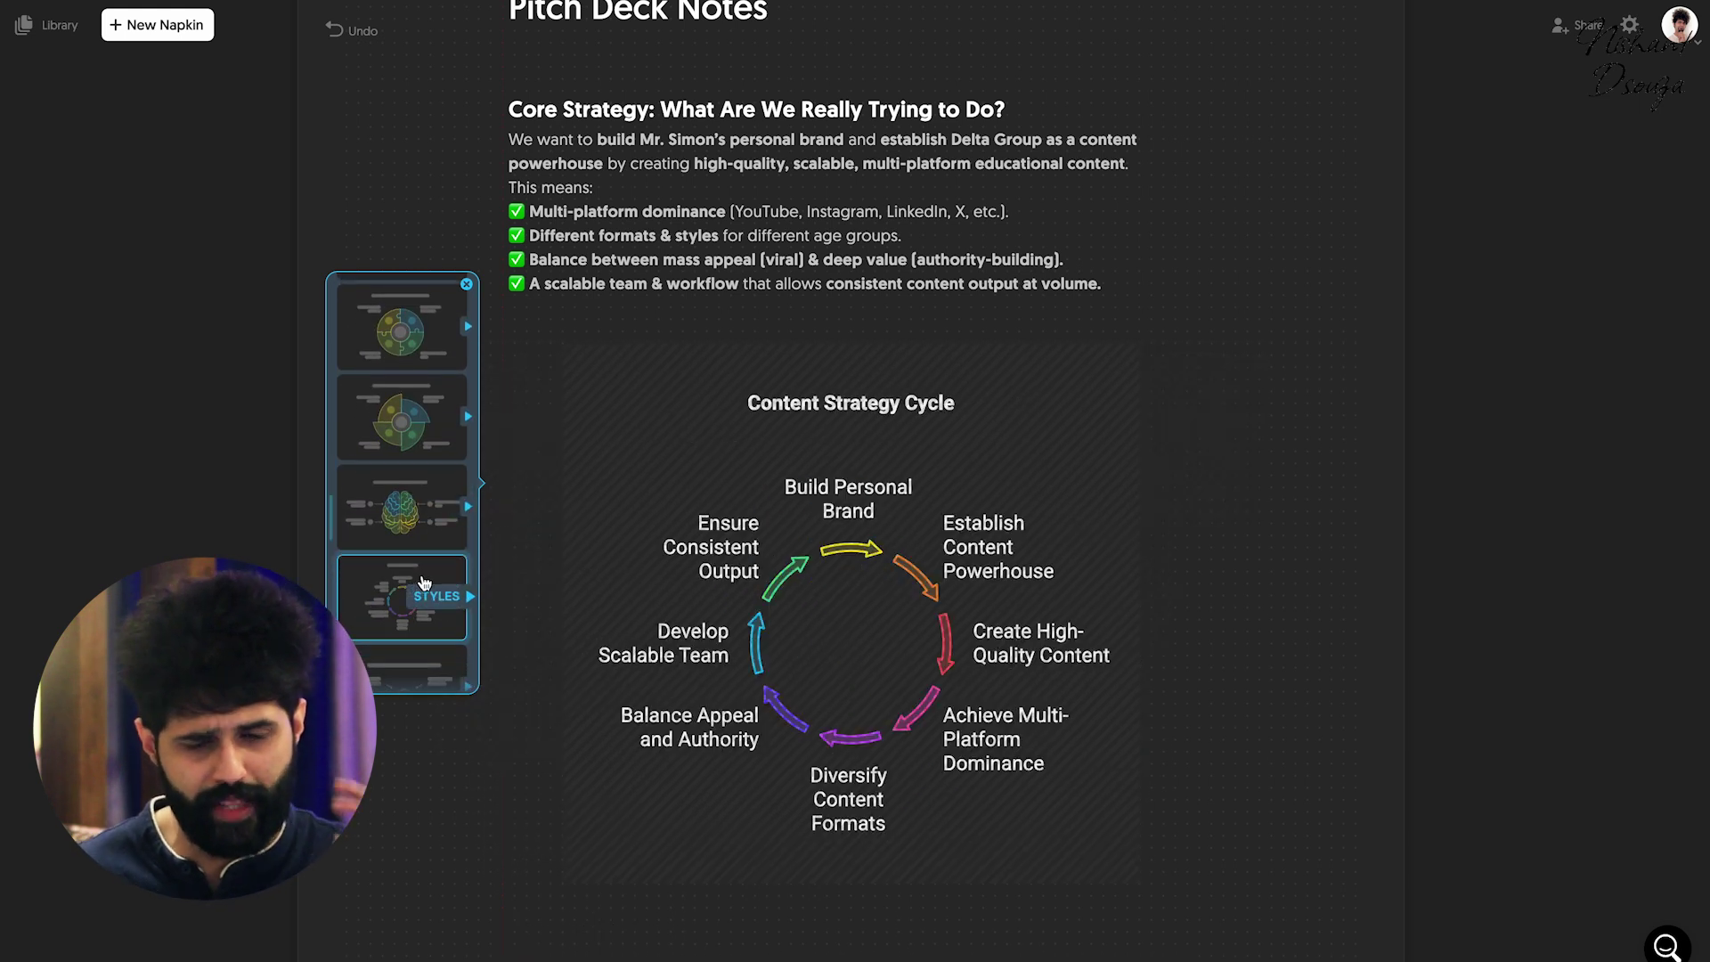
pyautogui.scroll(-2, 422, 583)
pyautogui.click(401, 592)
pyautogui.scroll(-2, 401, 592)
pyautogui.scroll(-2, 387, 593)
pyautogui.click(418, 510)
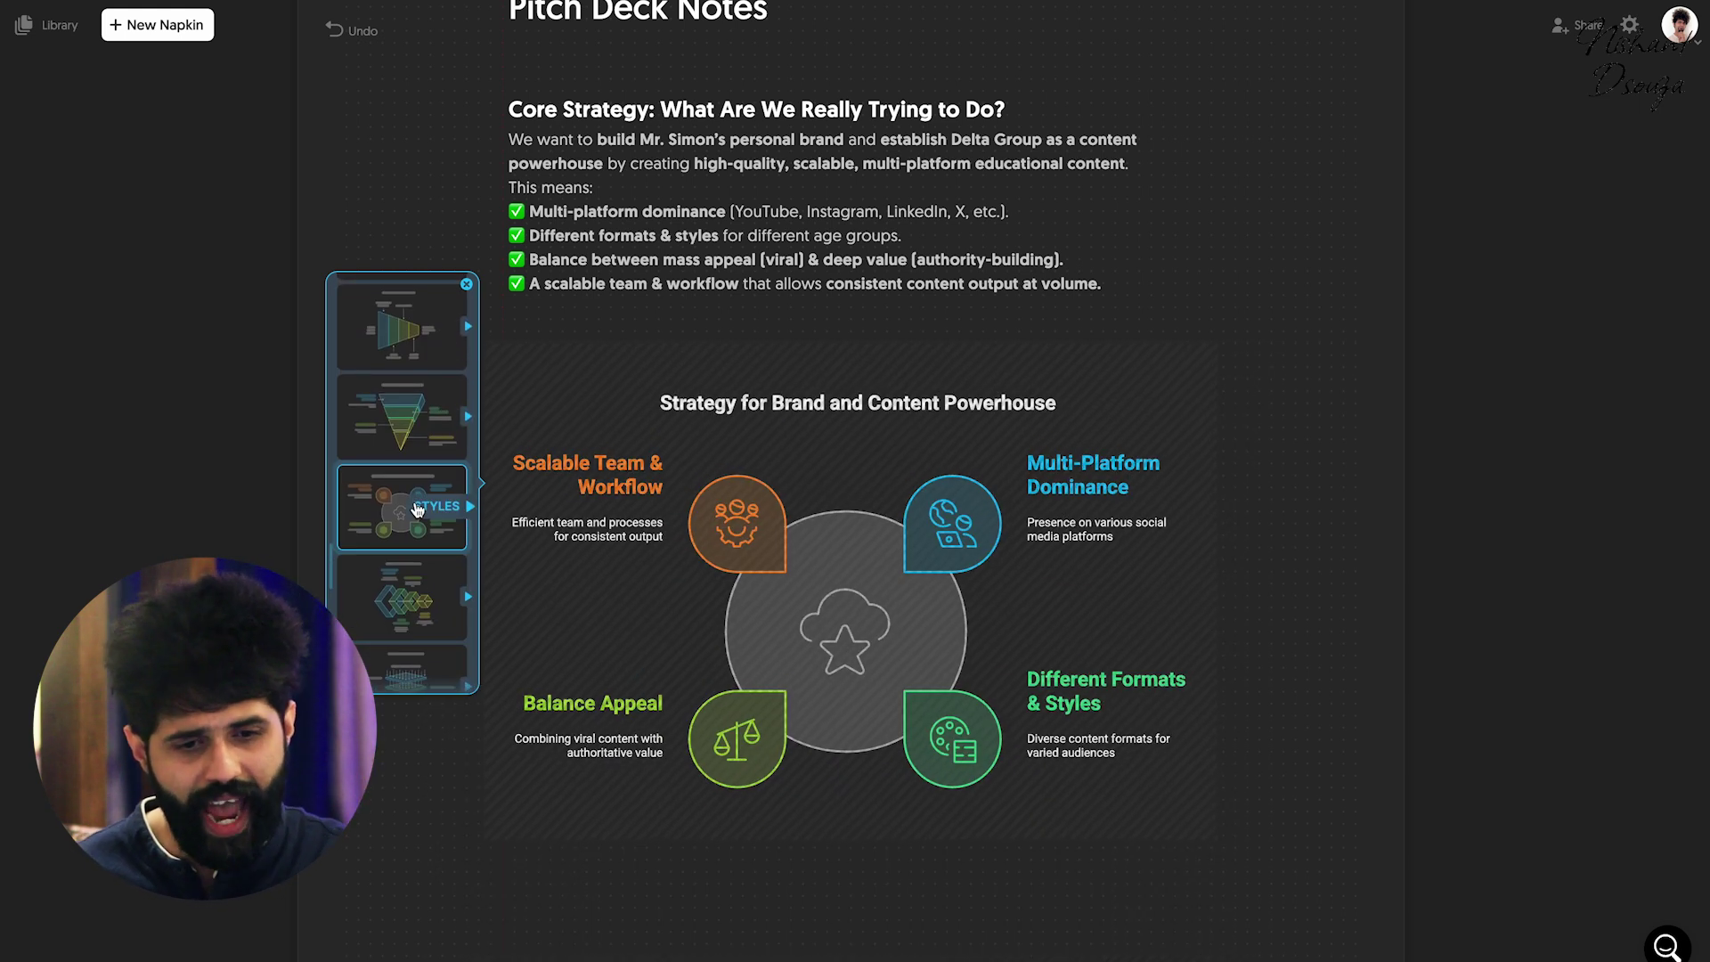
pyautogui.scroll(-2, 681, 614)
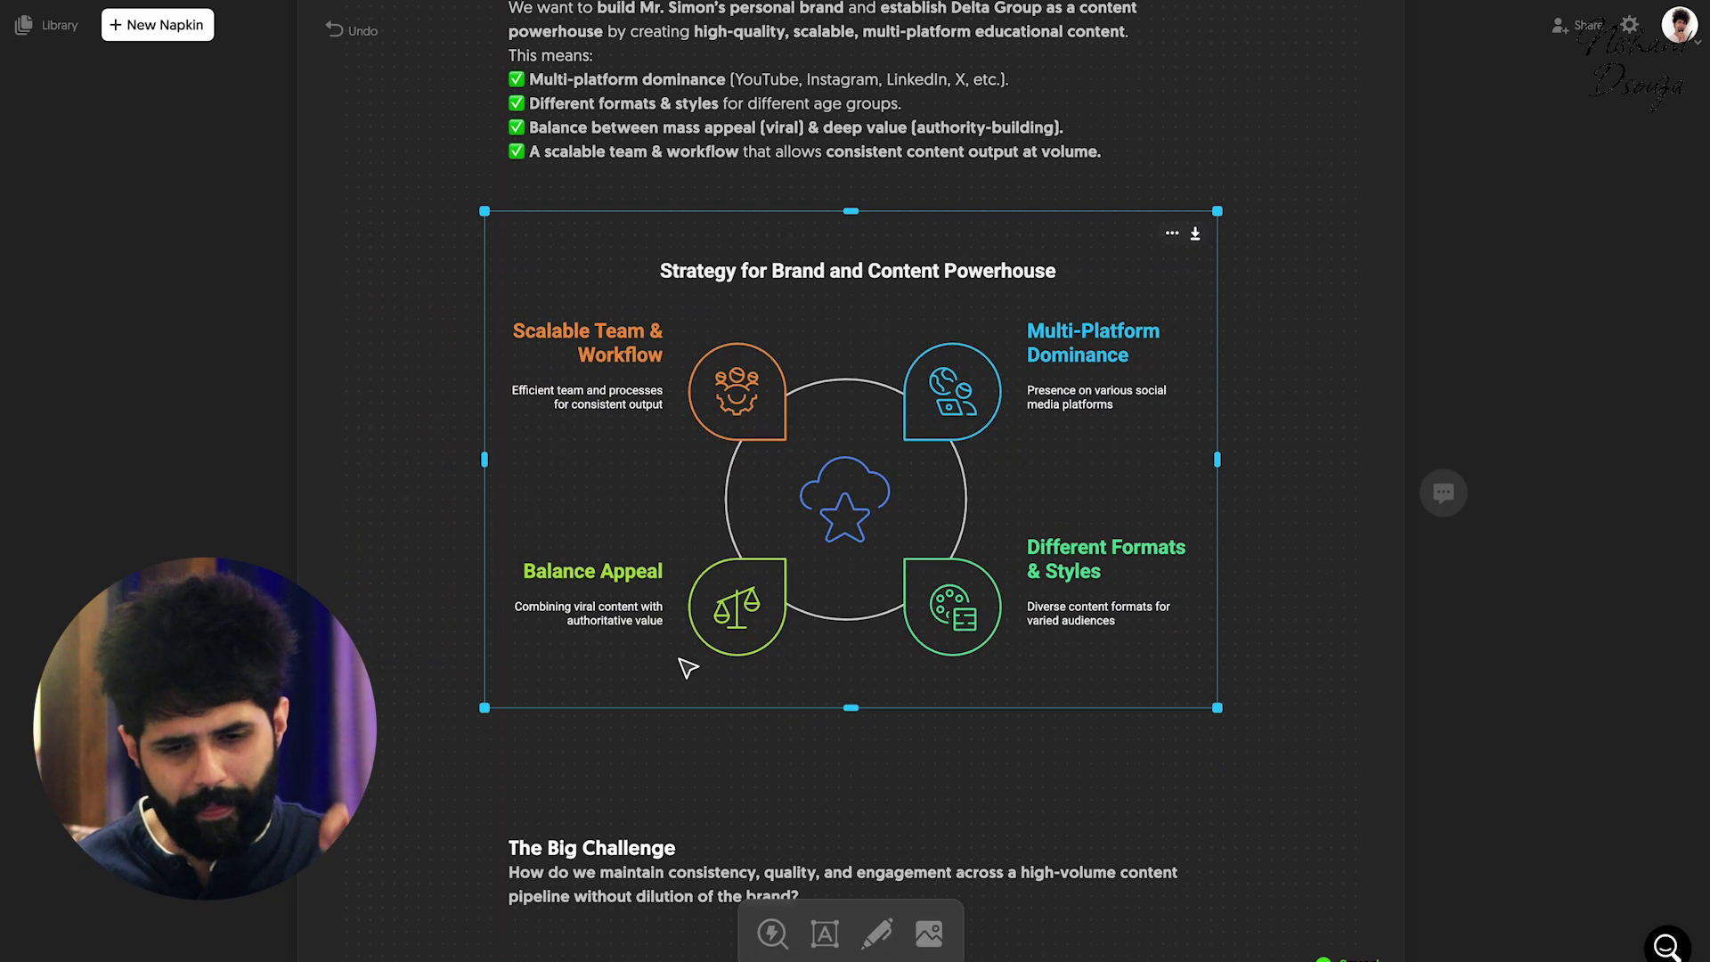
pyautogui.scroll(1, 610, 391)
pyautogui.scroll(-2, 639, 739)
pyautogui.click(641, 738)
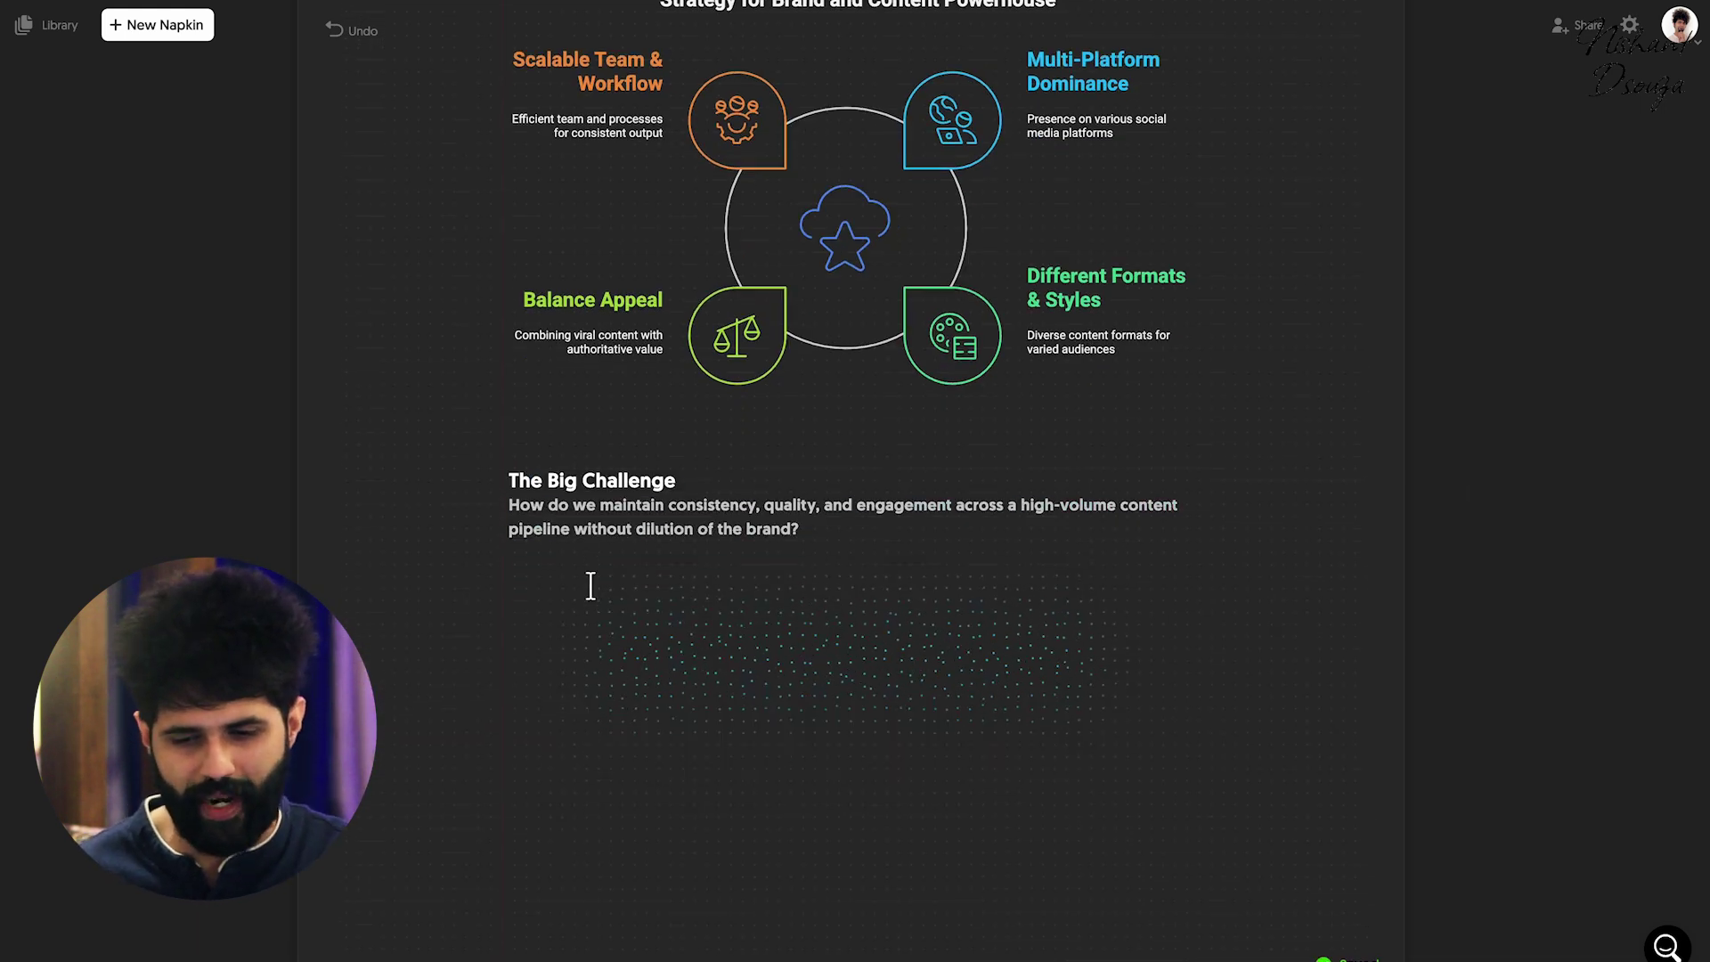
# Step: Add a lens visual for The Big Challenge and an outlined Educational Influence Strategy diagram
pyautogui.click(431, 701)
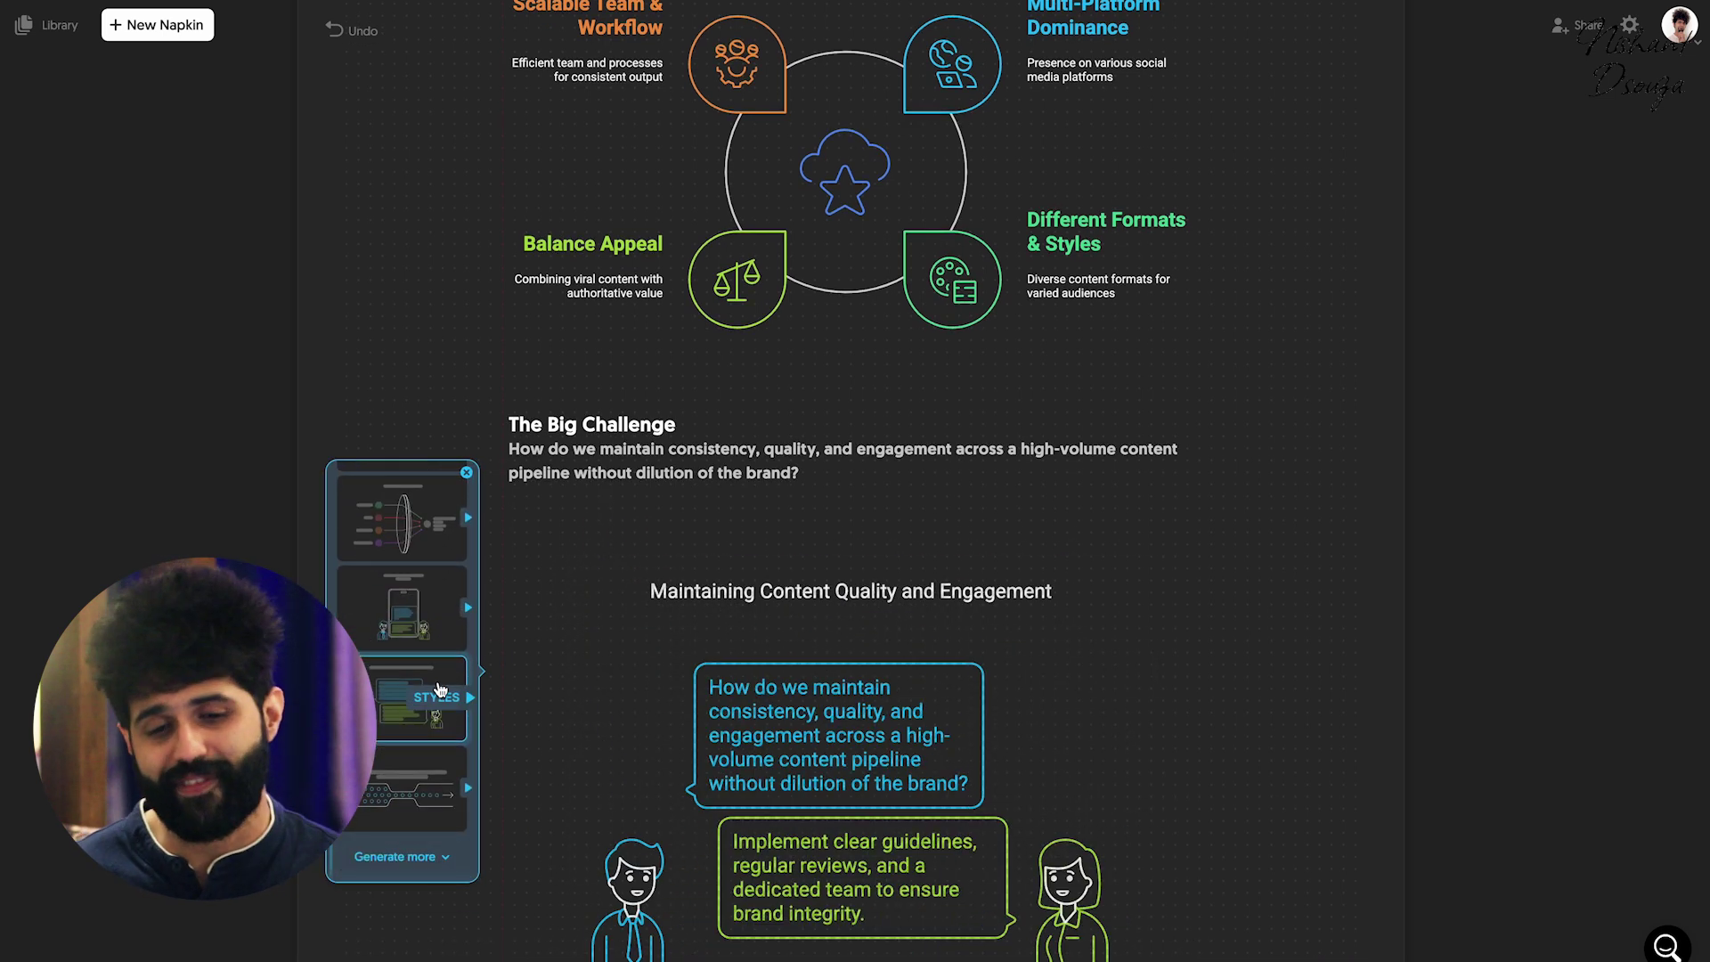
pyautogui.scroll(1, 412, 721)
pyautogui.click(420, 619)
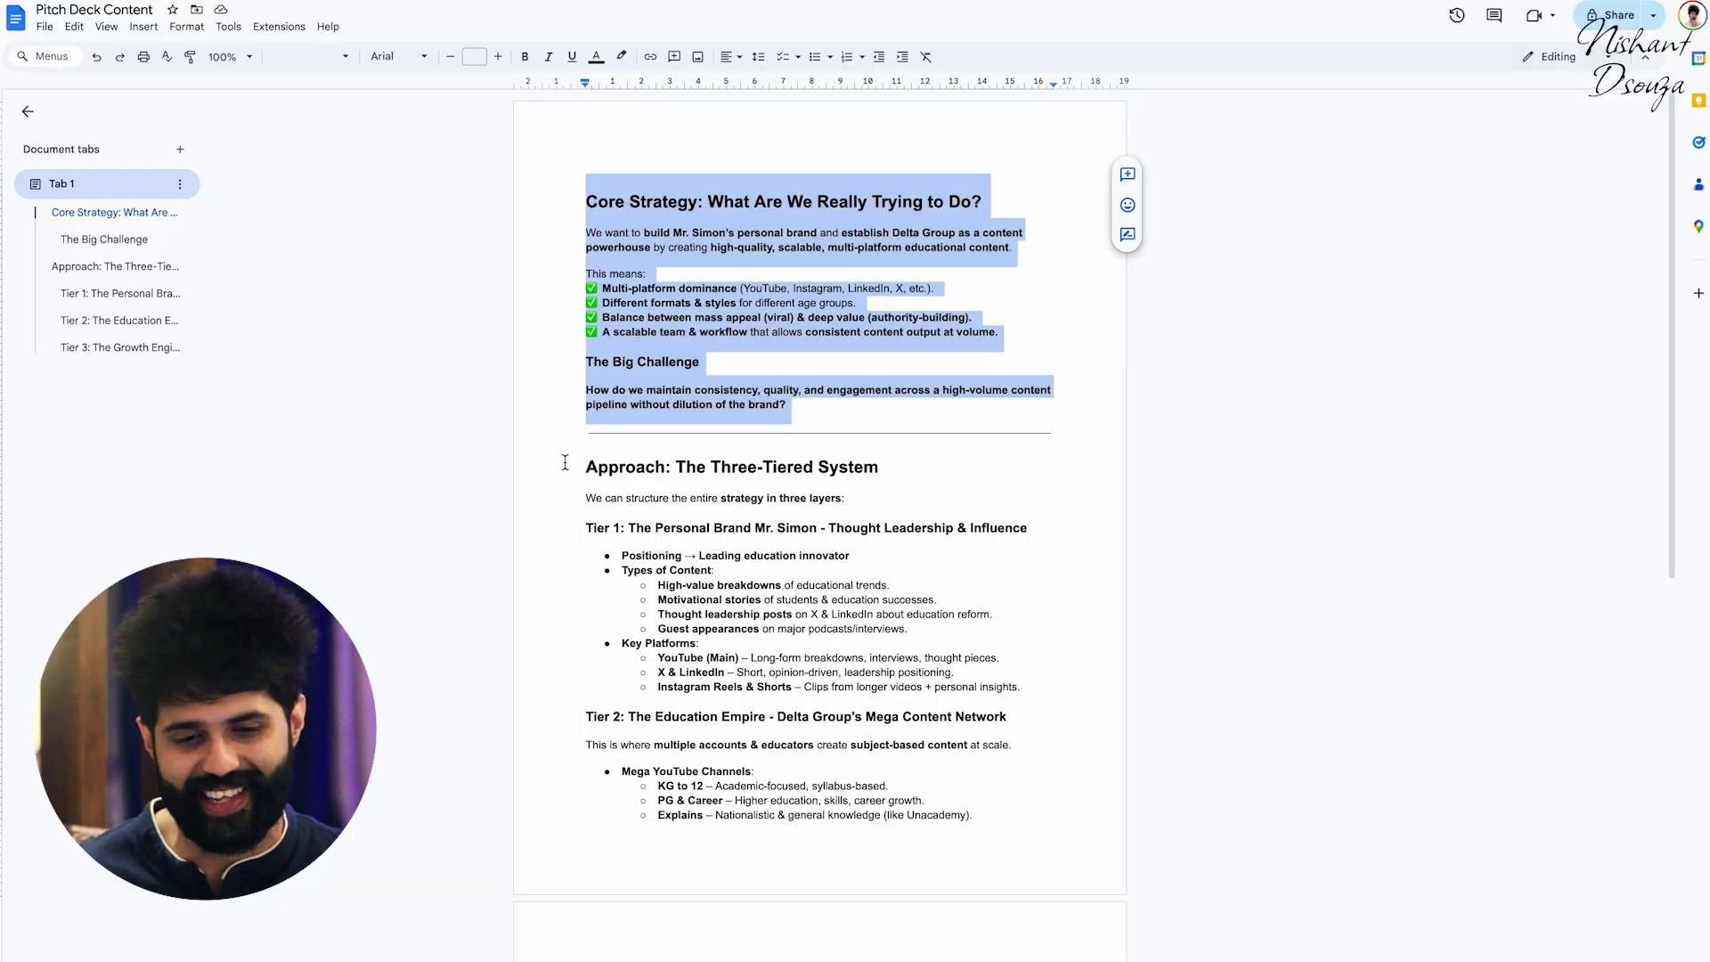
pyautogui.moveTo(585, 344); pyautogui.dragTo(644, 399)
pyautogui.scroll(-1, 993, 563)
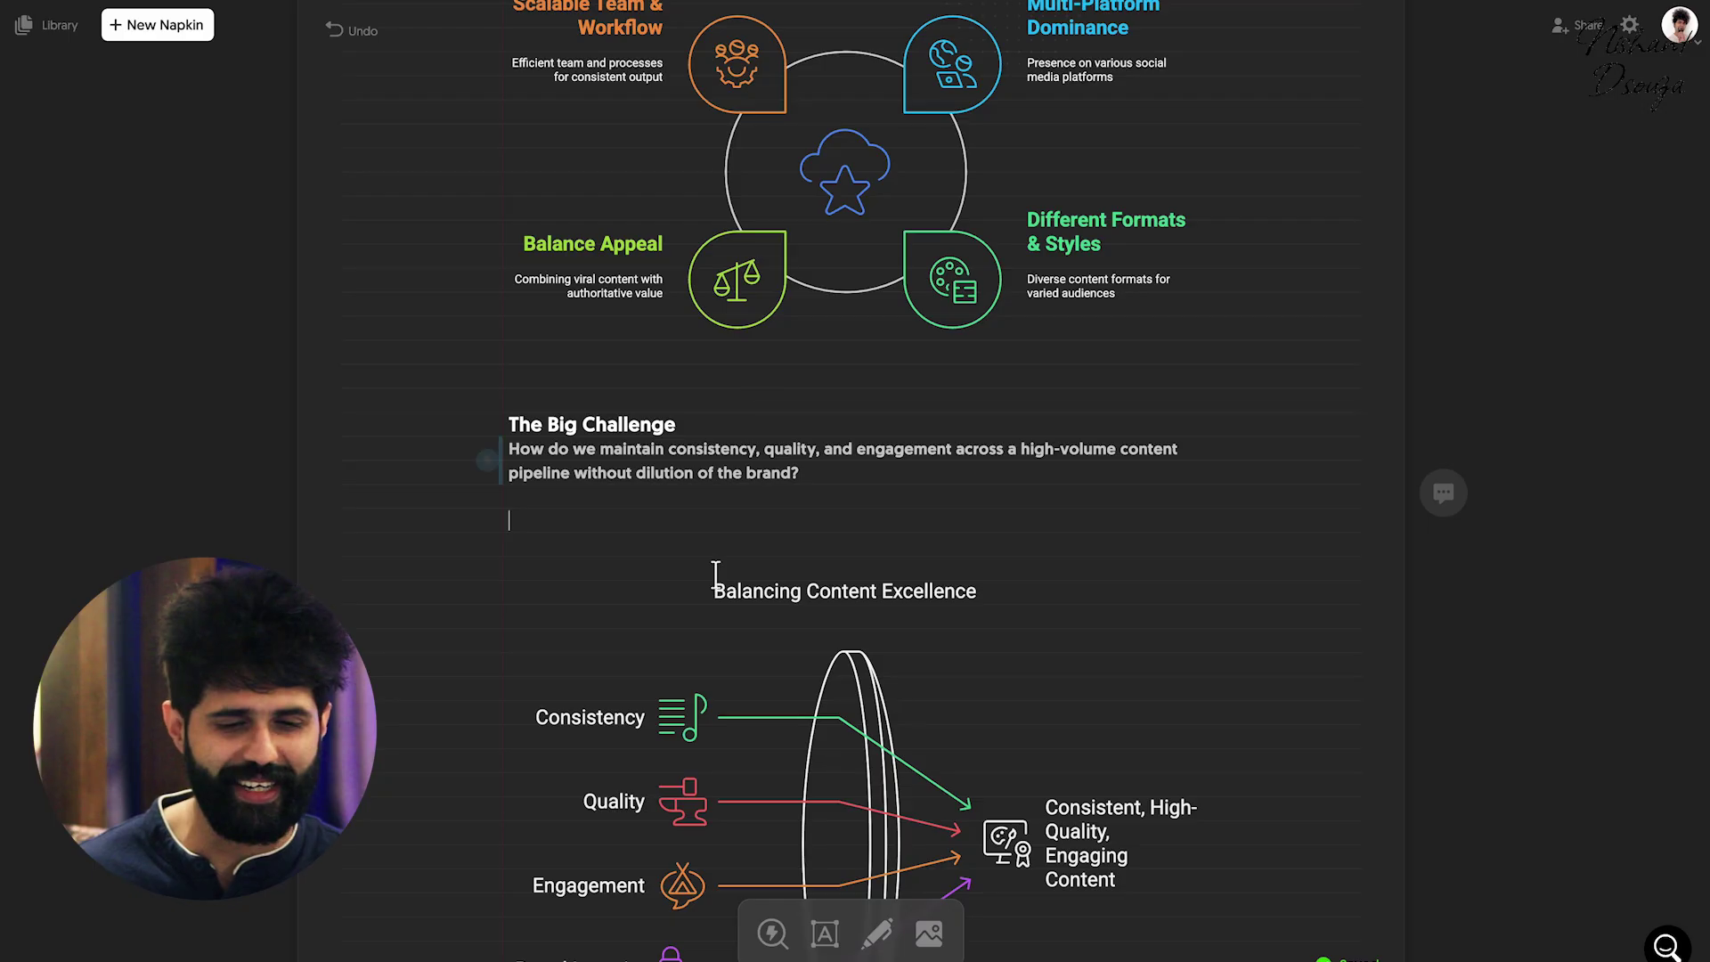
pyautogui.scroll(-5, 714, 572)
pyautogui.scroll(-2, 698, 554)
pyautogui.click(480, 575)
pyautogui.scroll(-4, 566, 307)
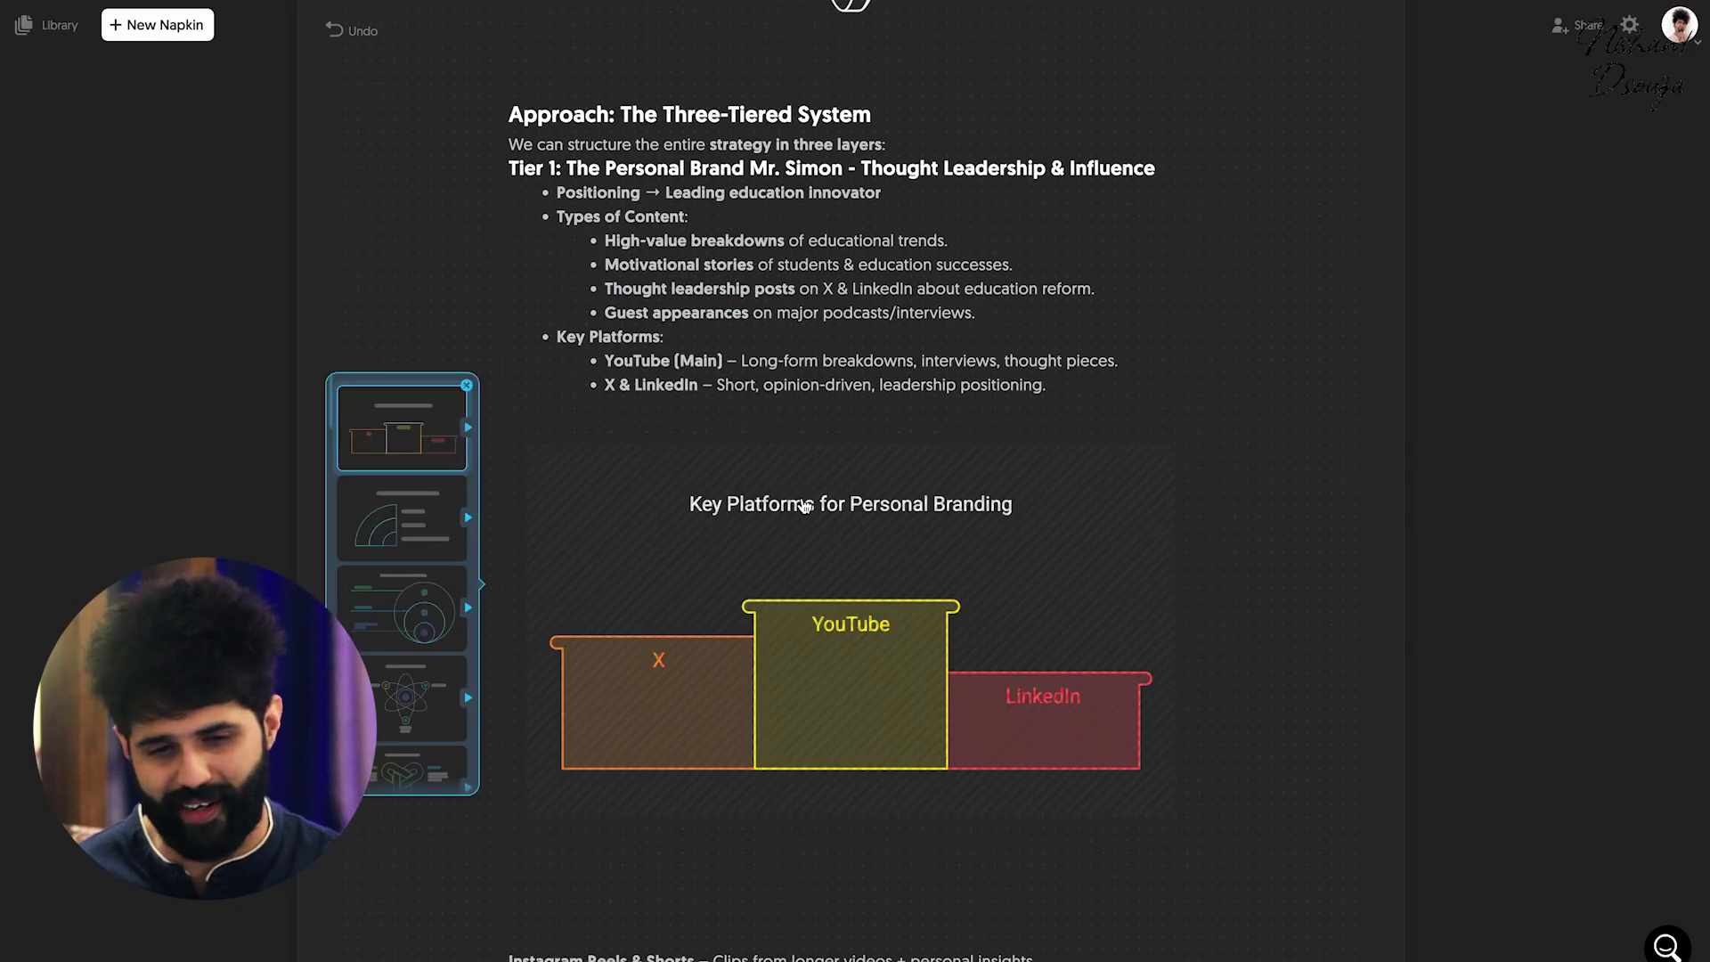
pyautogui.scroll(-2, 397, 669)
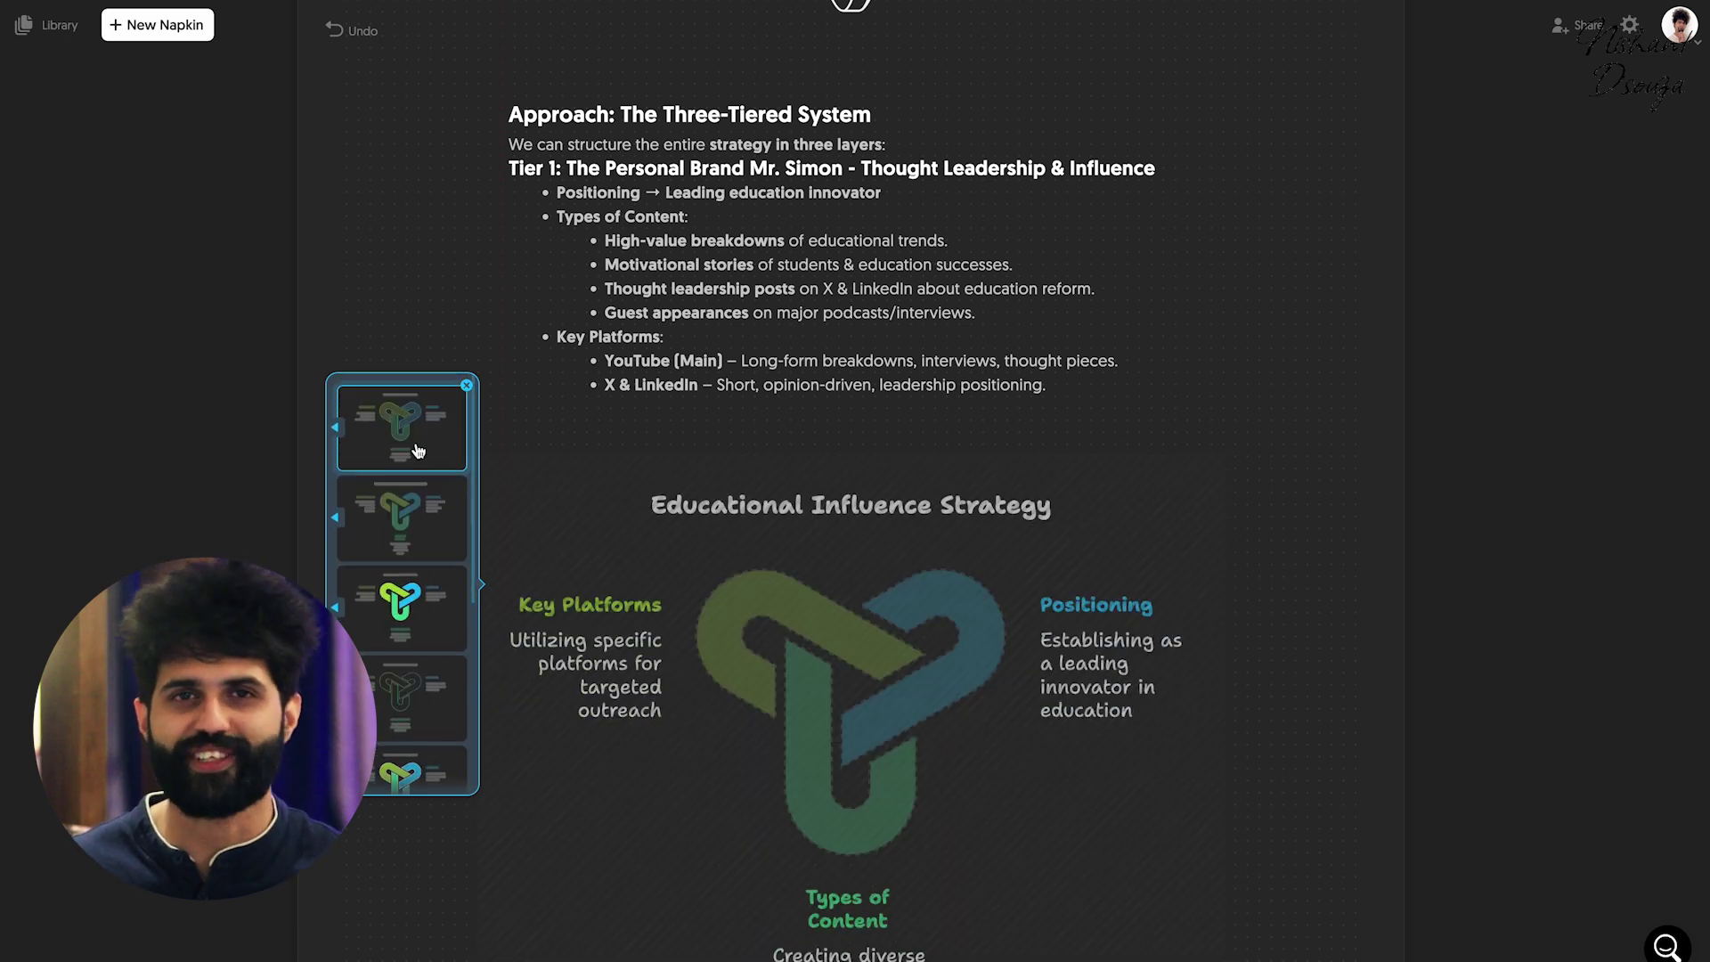
pyautogui.click(401, 695)
pyautogui.scroll(-3, 642, 749)
pyautogui.scroll(3, 657, 820)
pyautogui.scroll(2, 668, 821)
pyautogui.scroll(-5, 662, 817)
pyautogui.scroll(1, 655, 813)
pyautogui.scroll(5, 659, 808)
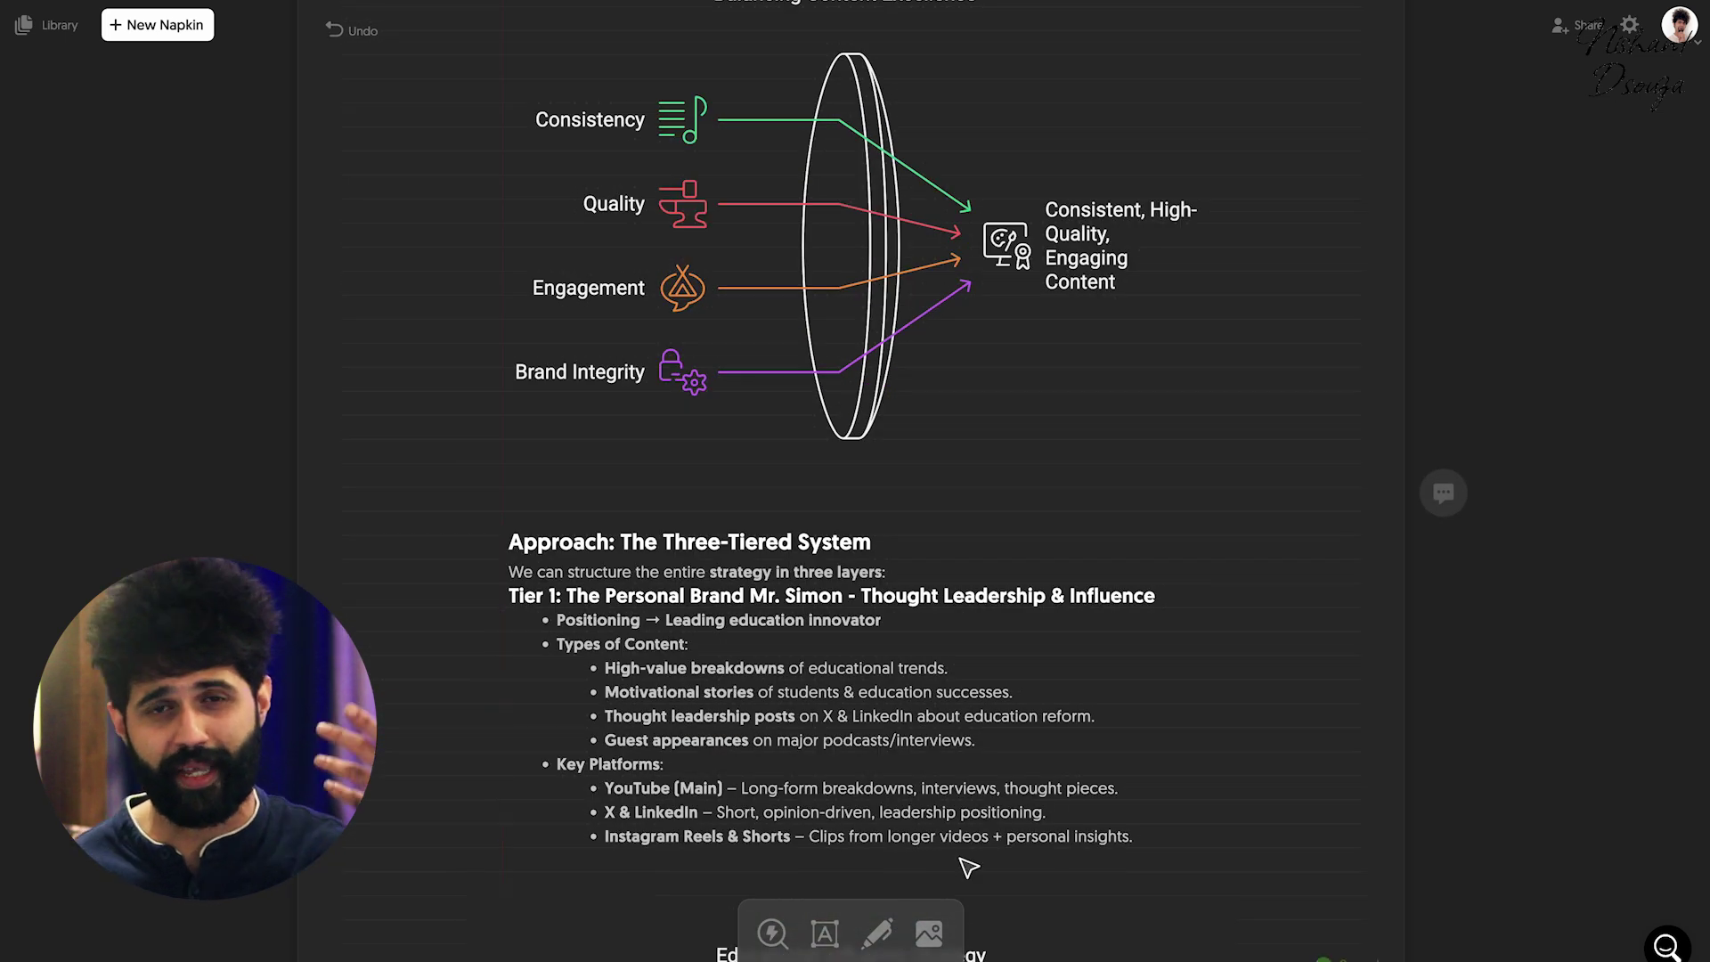
pyautogui.scroll(-6, 966, 866)
pyautogui.scroll(-3, 966, 867)
# Step: Copy the Tier 2 section from the source document and paste it below the diagram
pyautogui.hotkey('alt', 'Tab')
pyautogui.moveTo(585, 306); pyautogui.dragTo(1055, 648)
pyautogui.hotkey('ctrl', 'c')
pyautogui.hotkey('alt', 'Tab')
pyautogui.hotkey('ctrl', 'v')
pyautogui.scroll(3, 711, 680)
# Step: Add a teamwork-hierarchy icon, give Tier 2 a quadrant chart, and paste Tier 3 below
pyautogui.click(1191, 195)
pyautogui.scroll(1, 823, 870)
pyautogui.click(772, 933)
pyautogui.scroll(-3, 856, 669)
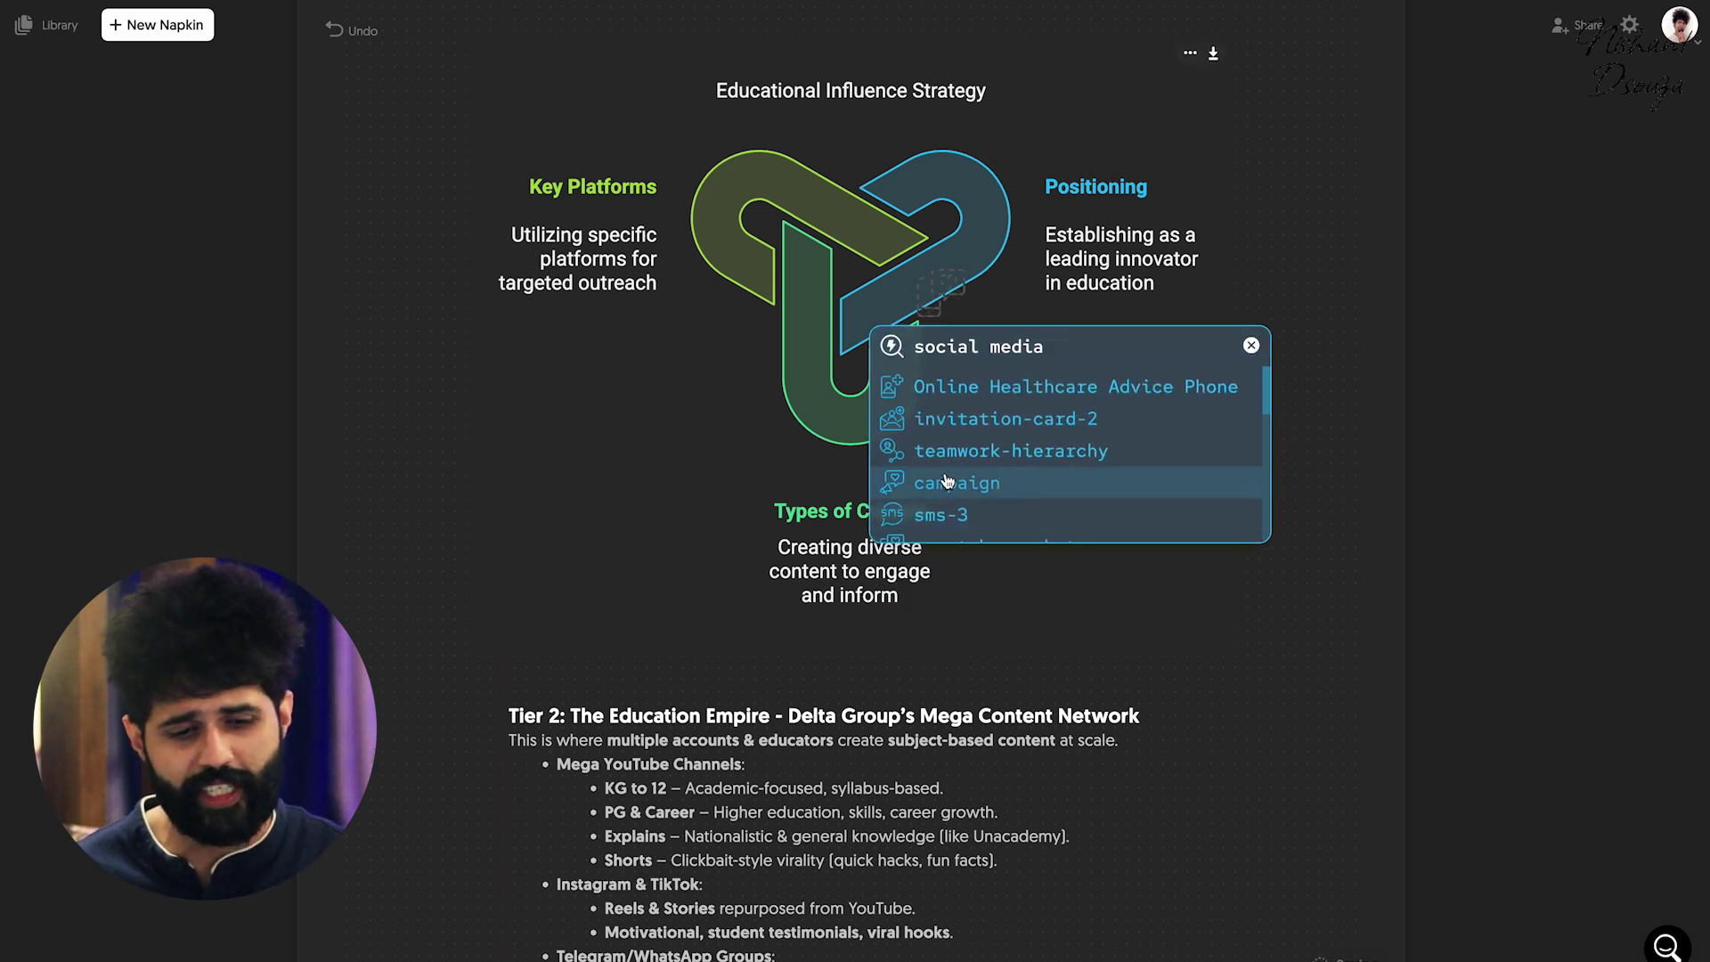
pyautogui.click(948, 454)
pyautogui.scroll(-4, 735, 399)
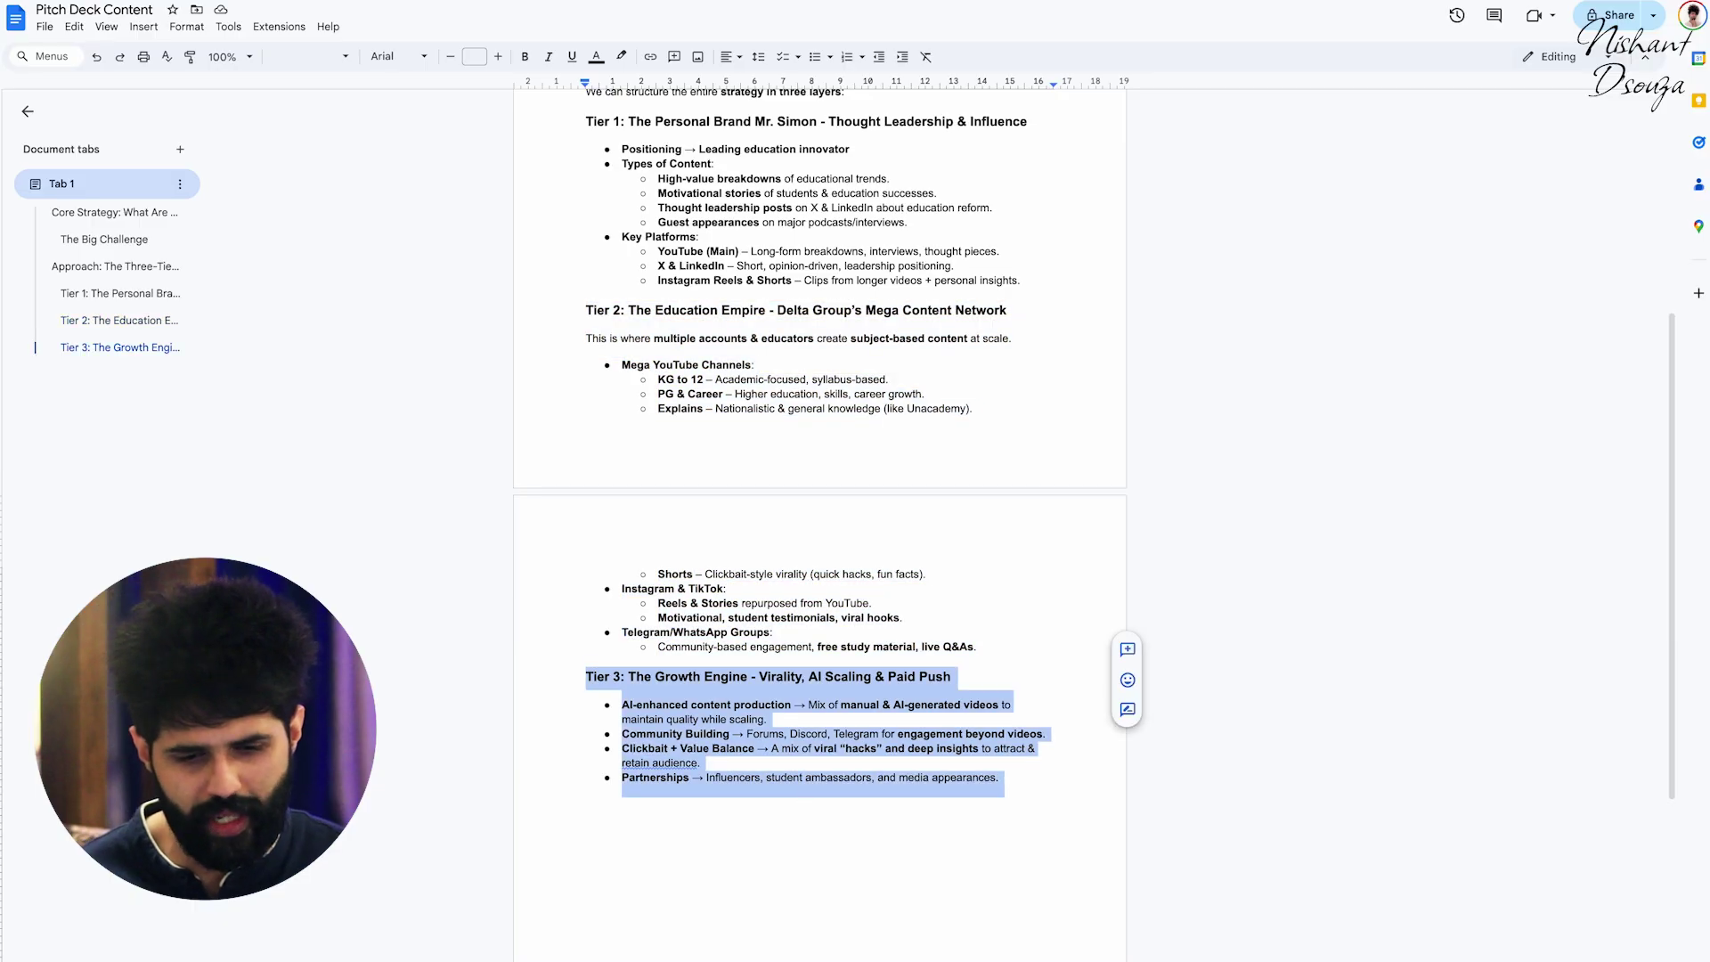
pyautogui.moveTo(401, 560)
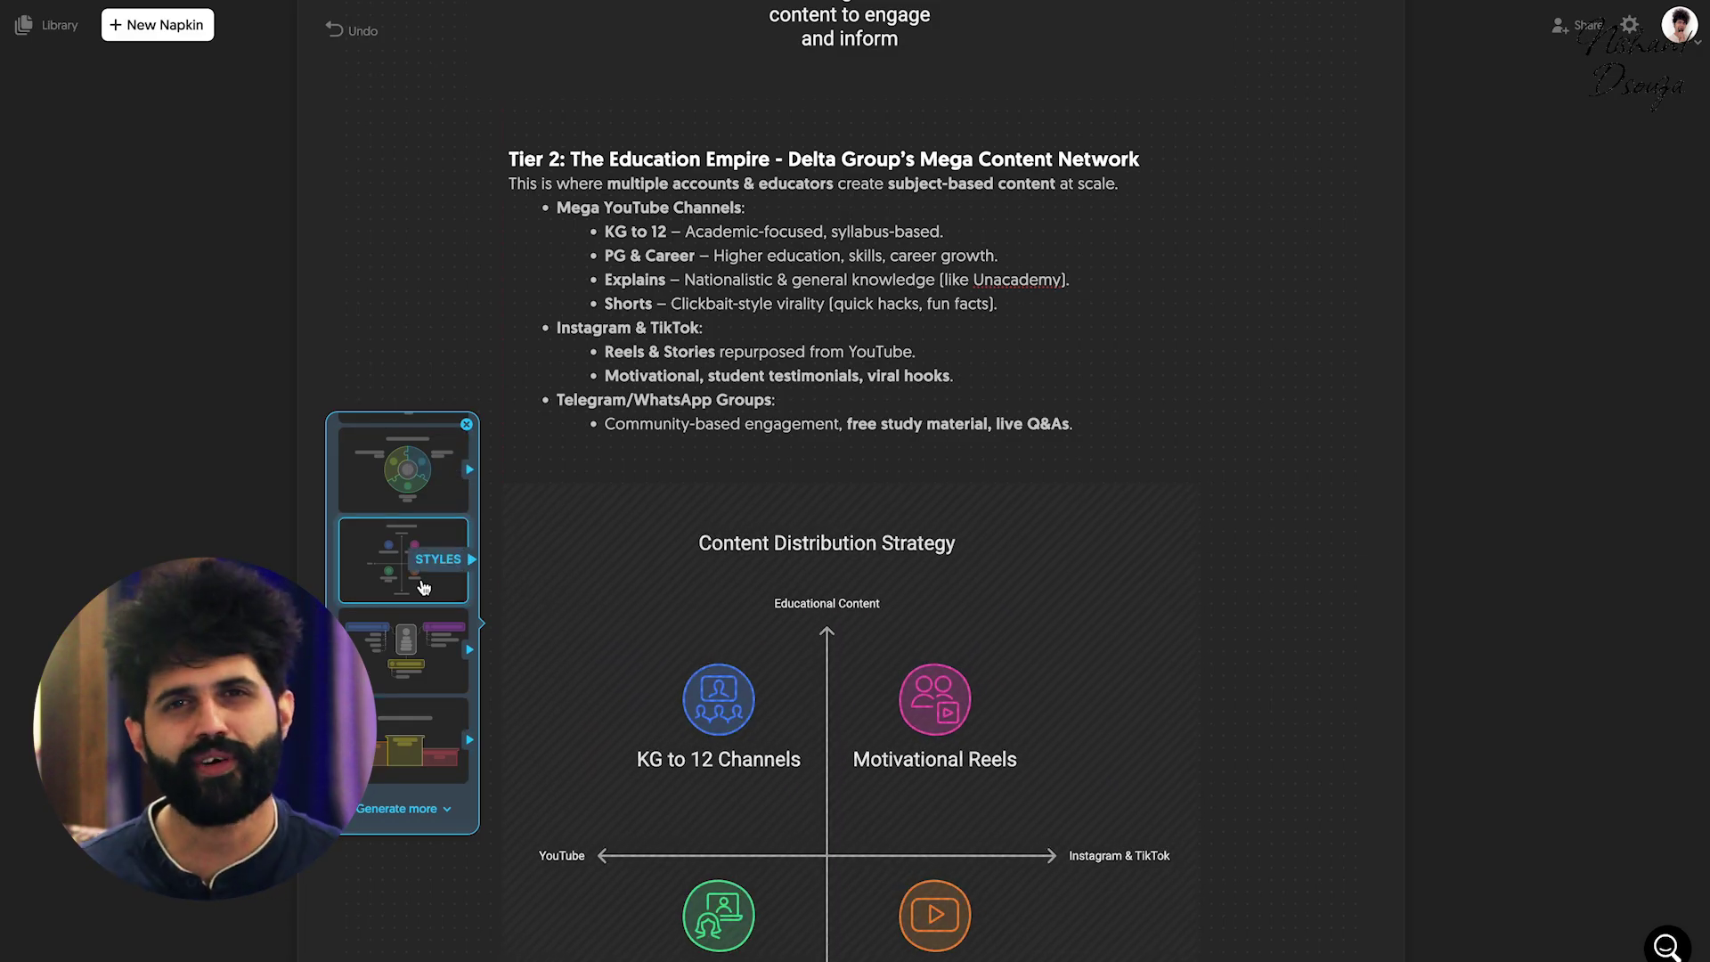
pyautogui.click(422, 588)
pyautogui.scroll(-2, 576, 916)
pyautogui.scroll(-2, 725, 709)
pyautogui.scroll(2, 688, 705)
pyautogui.scroll(-3, 527, 194)
pyautogui.hotkey('ctrl', 'v')
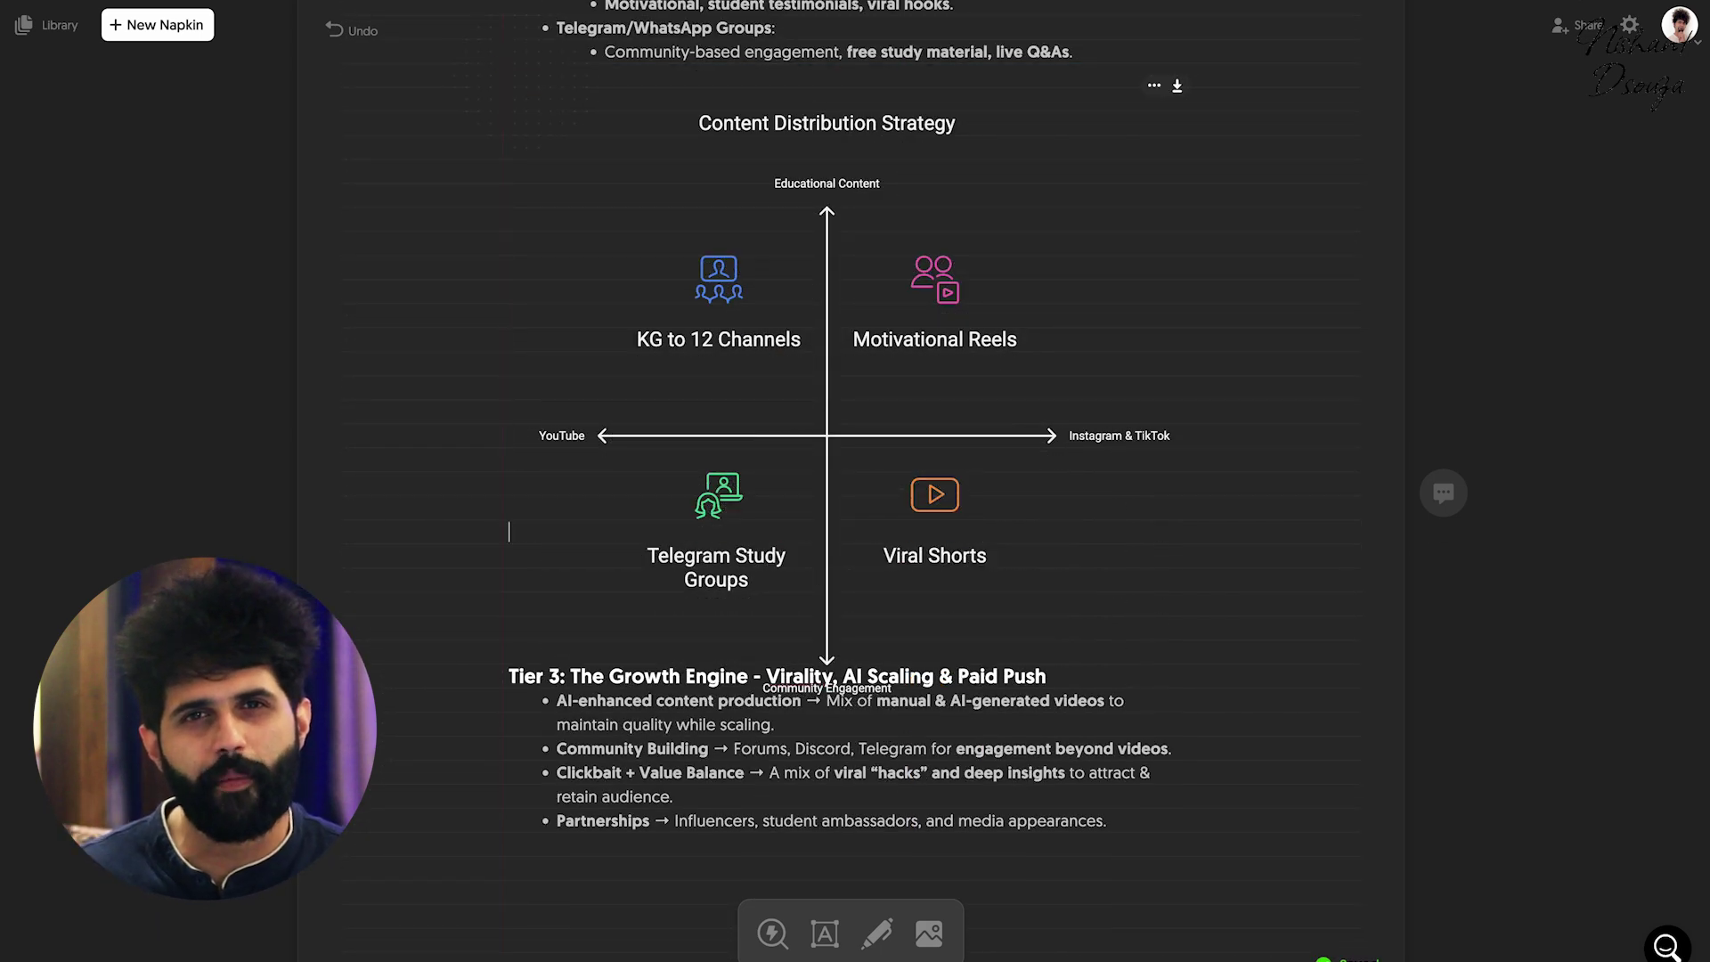
pyautogui.scroll(-3, 545, 123)
pyautogui.scroll(-2, 675, 733)
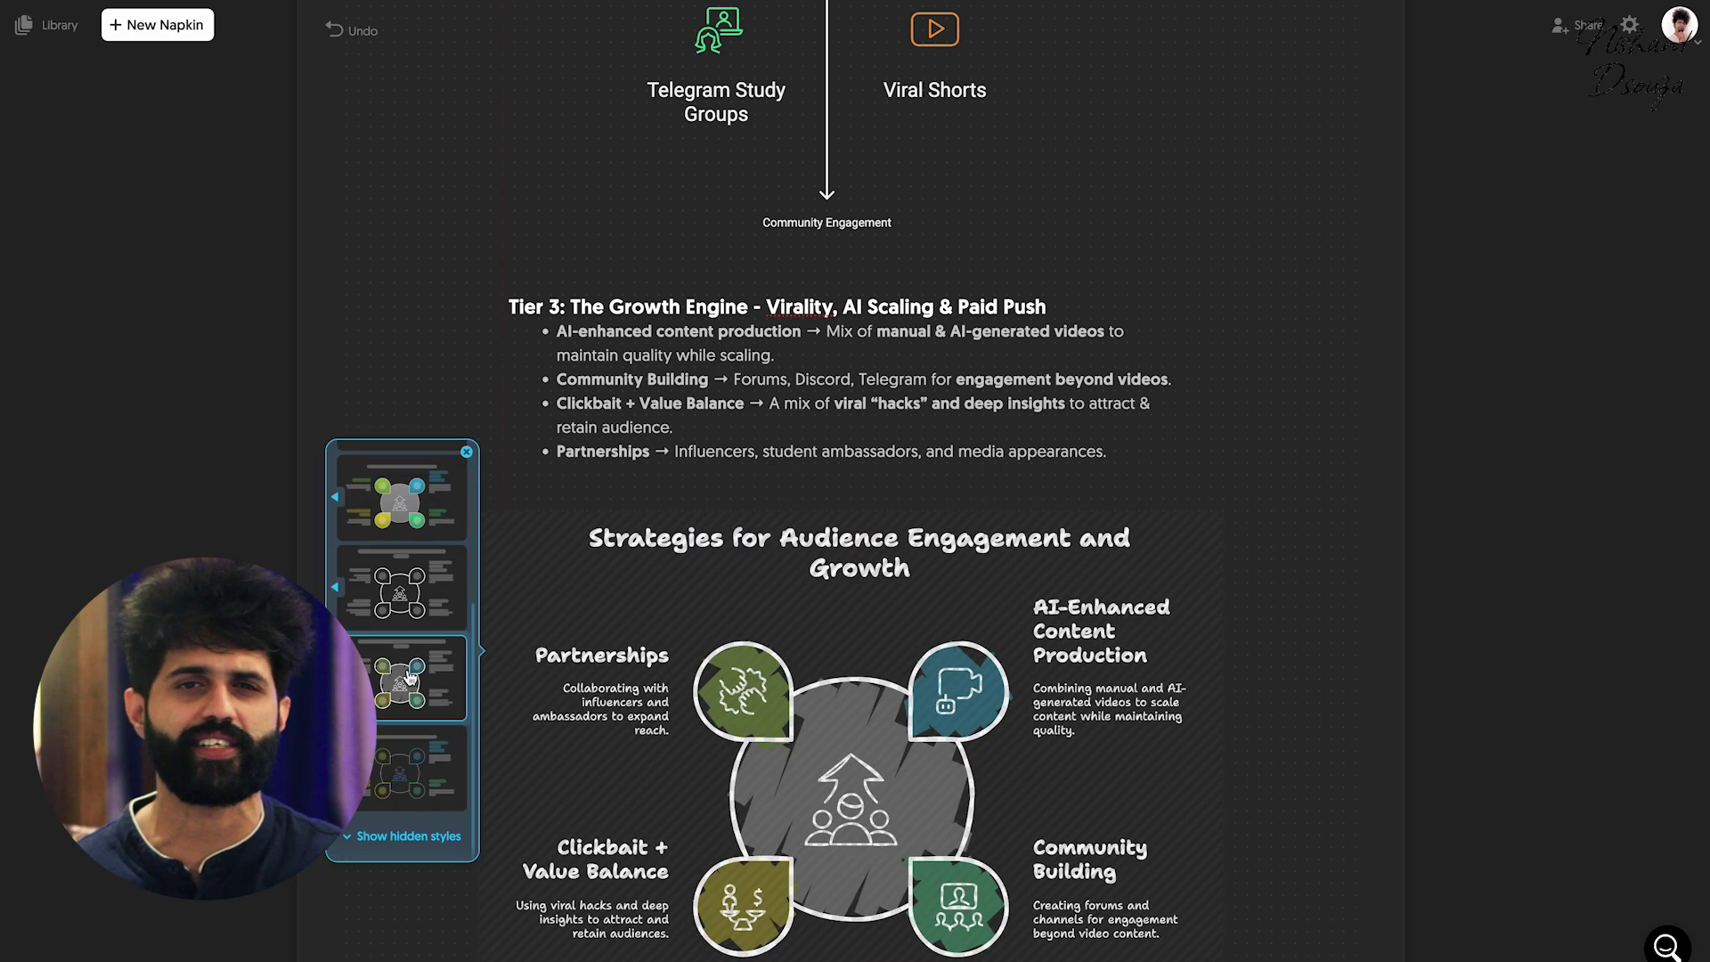
pyautogui.scroll(-3, 759, 752)
# Step: Preview the Tier 3 visual's variants and keep the outlined four-part engagement diagram
pyautogui.click(1149, 285)
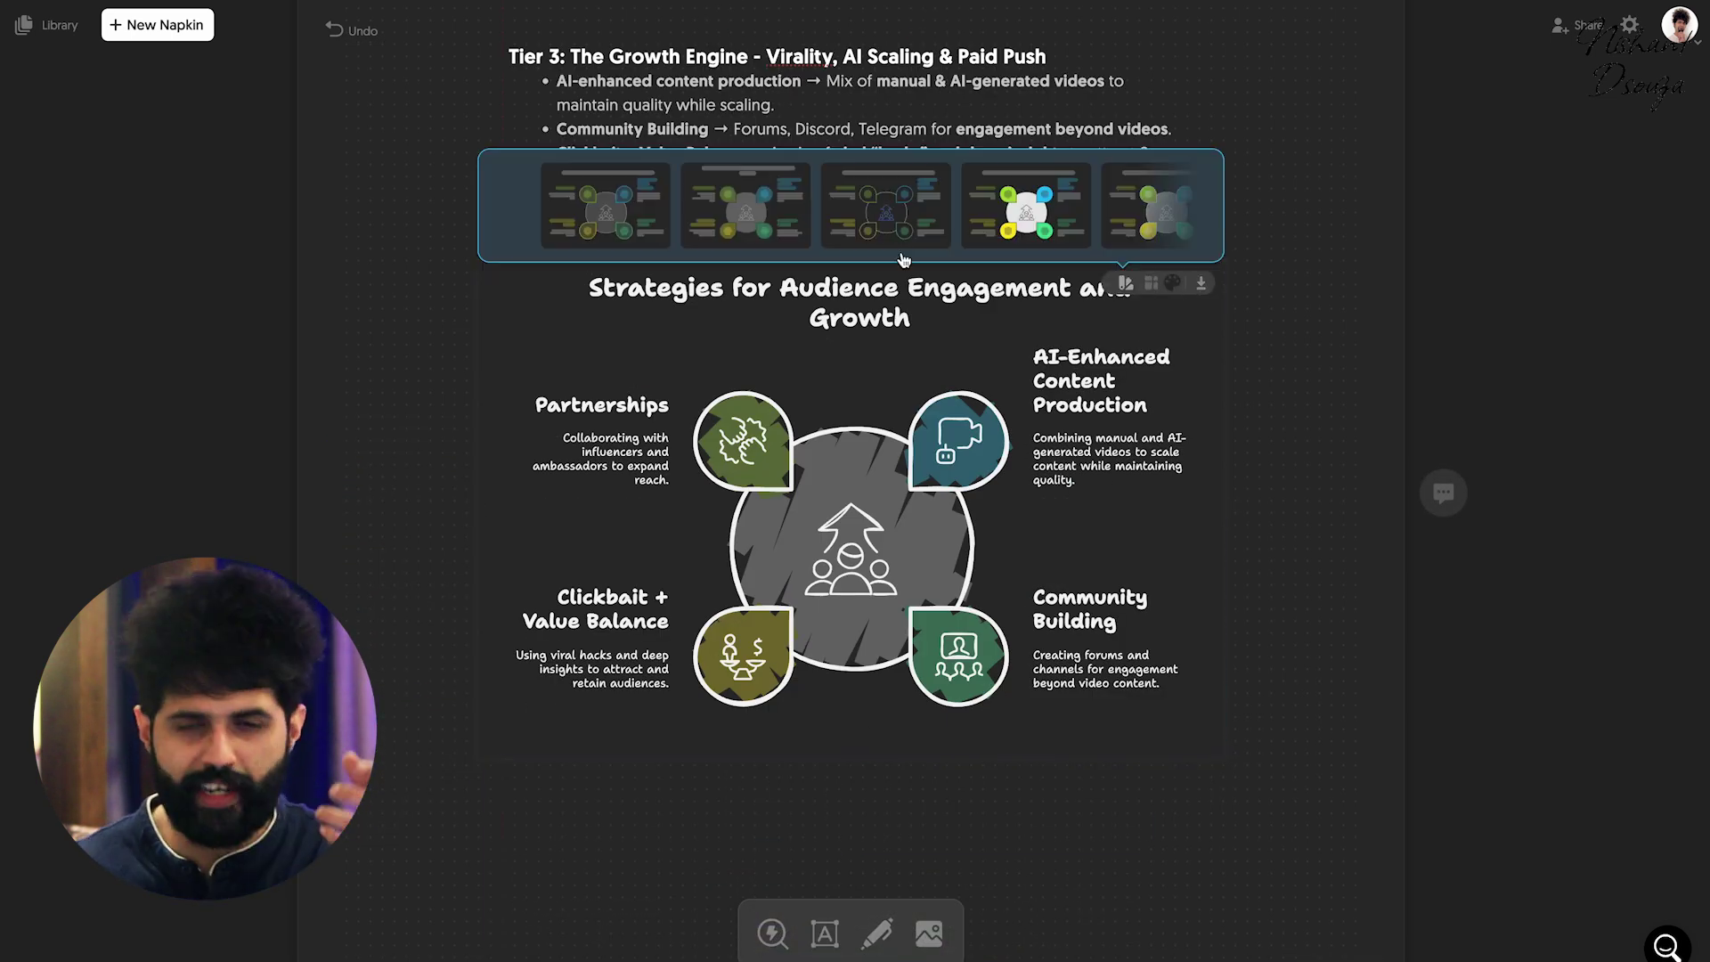
pyautogui.click(852, 752)
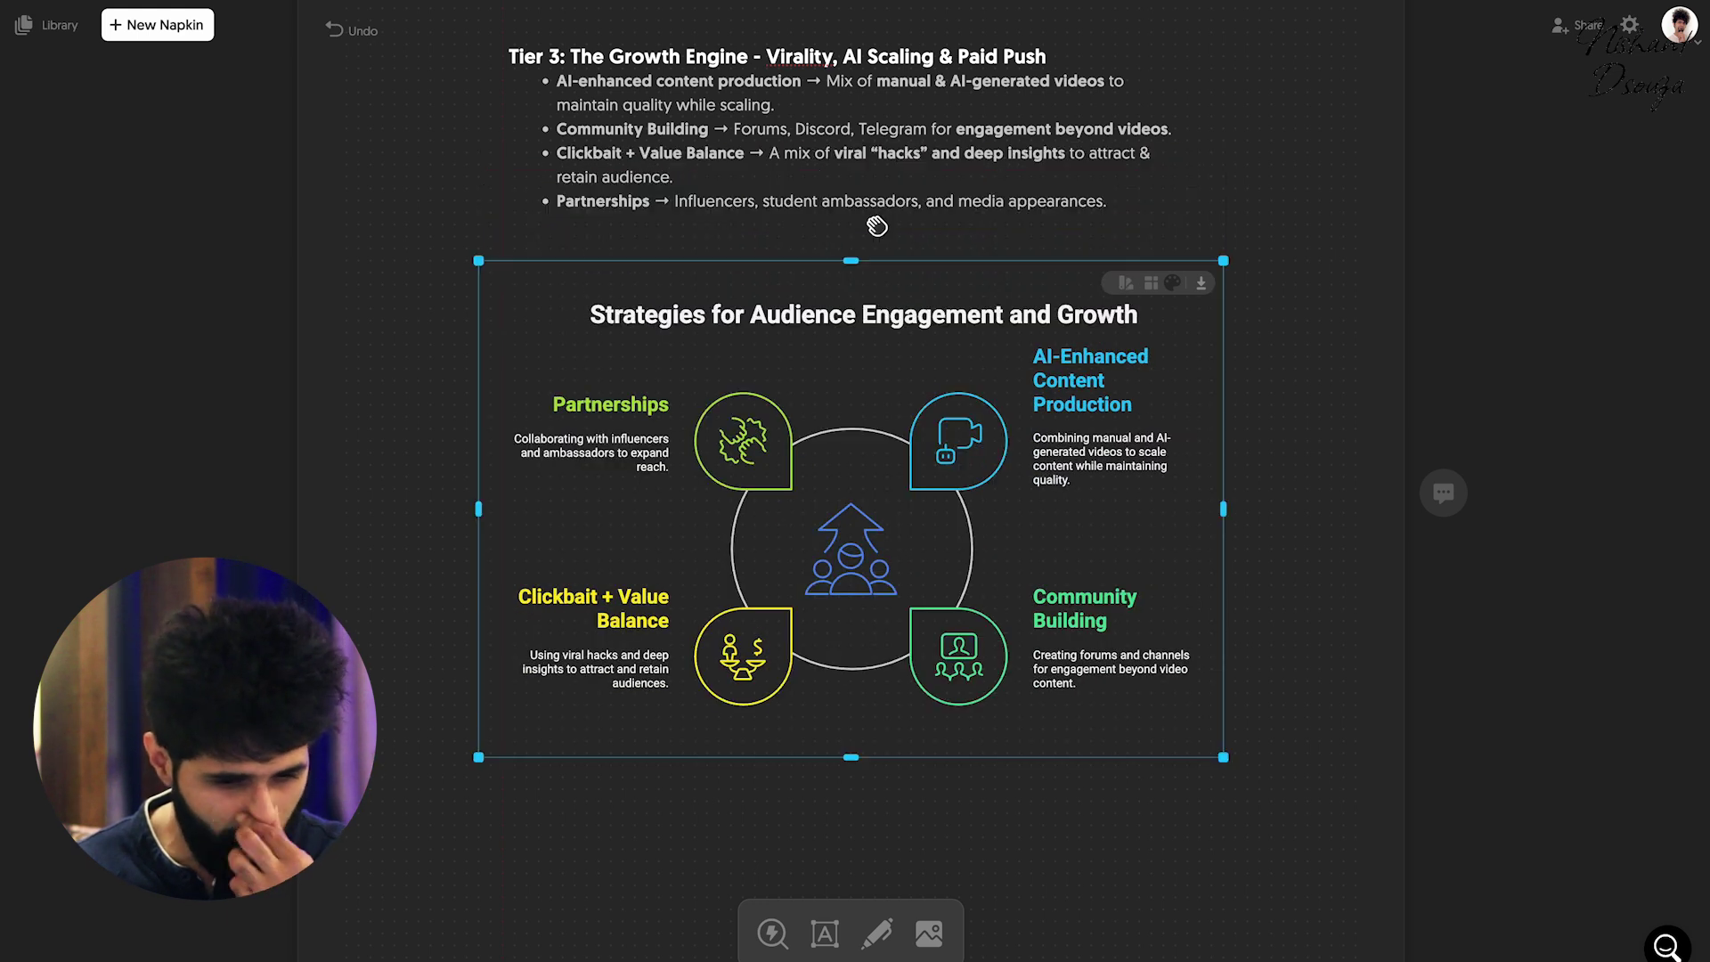